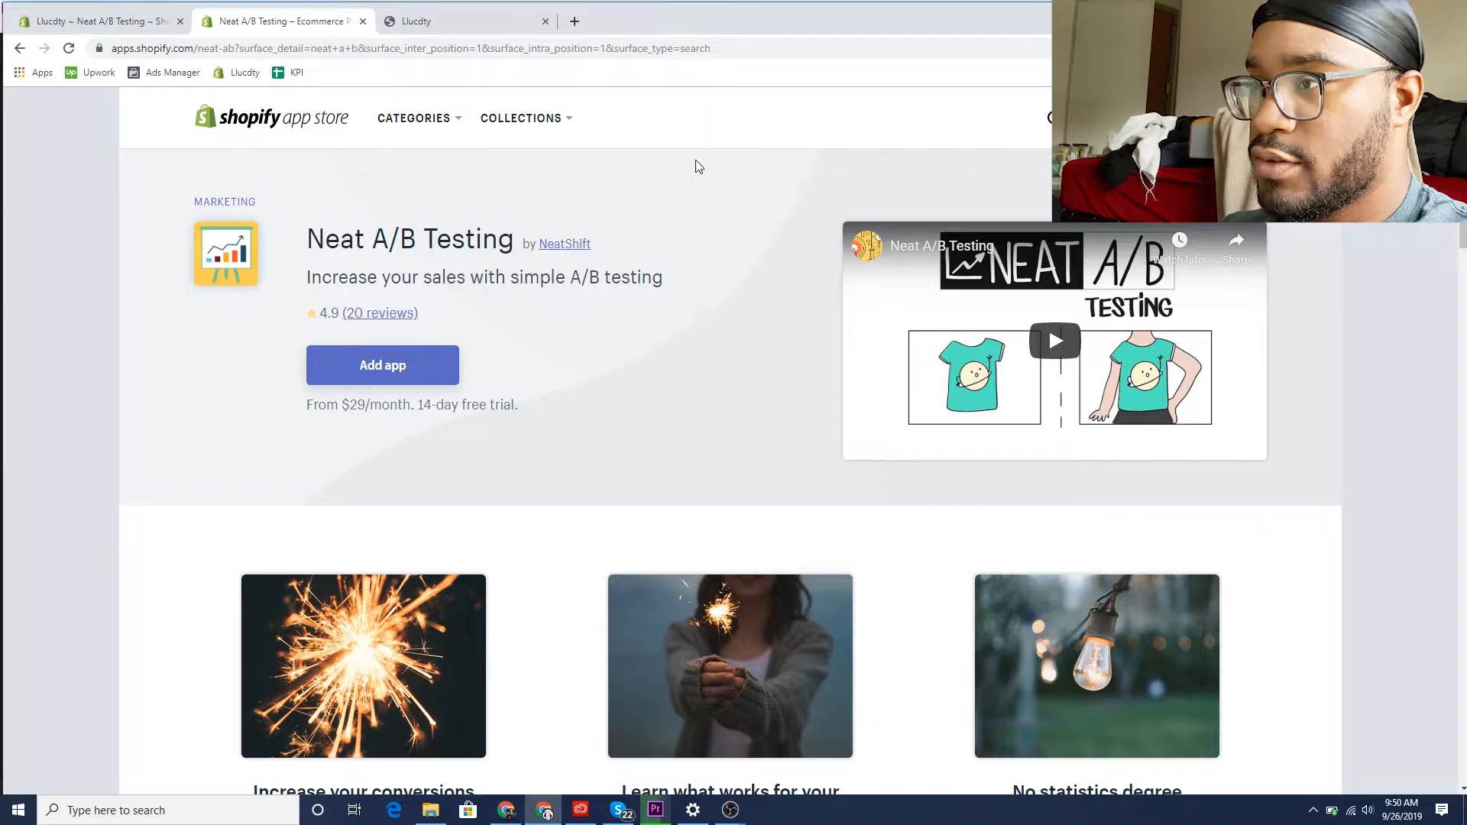
Step: Review the Neat A/B Testing app listing, including its description and monthly pricing plans
left_click(1050, 117)
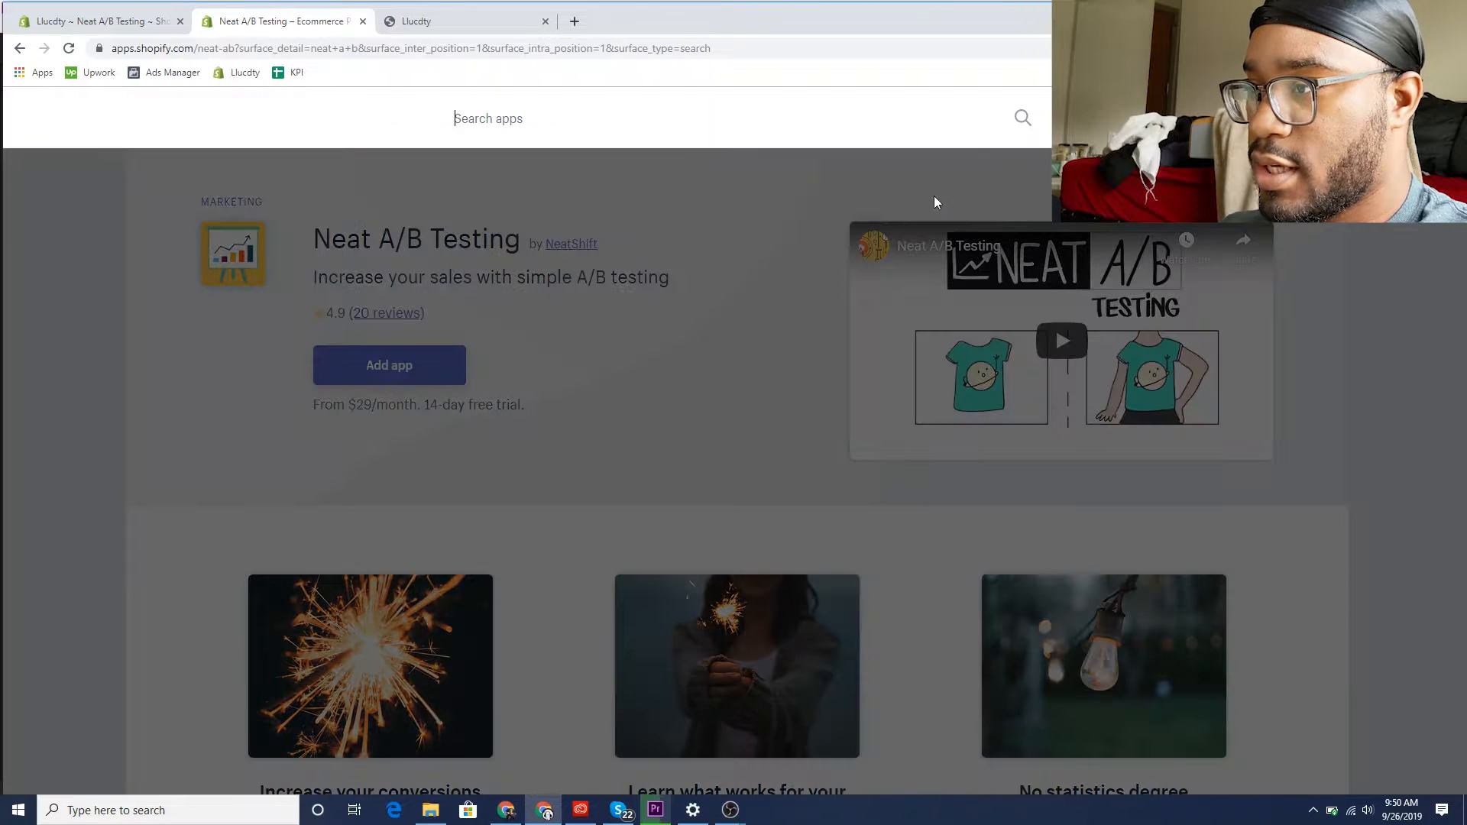
left_click(494, 216)
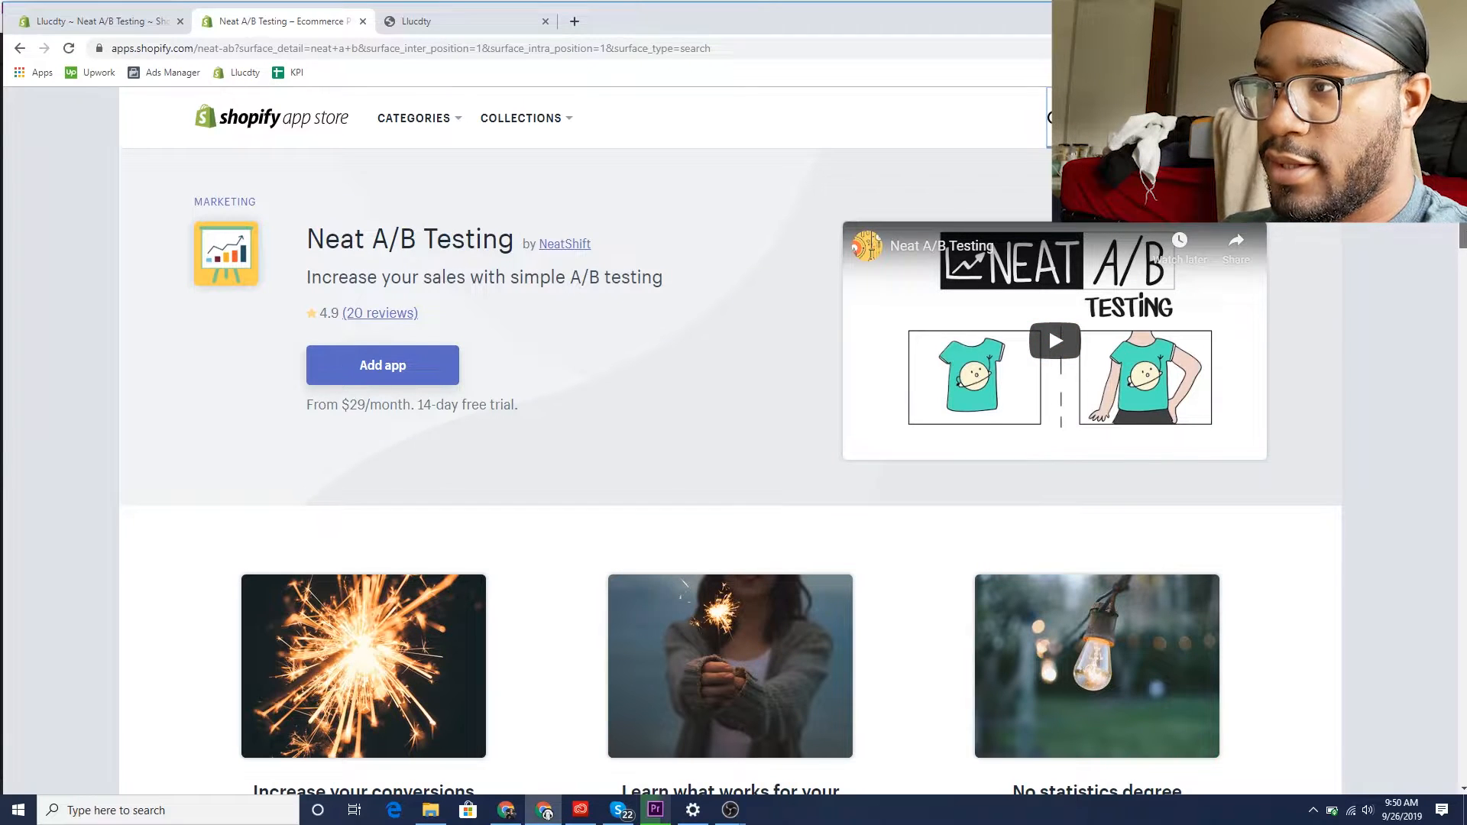
scroll(793, 441, "down", 7)
scroll(793, 441, "down", 6)
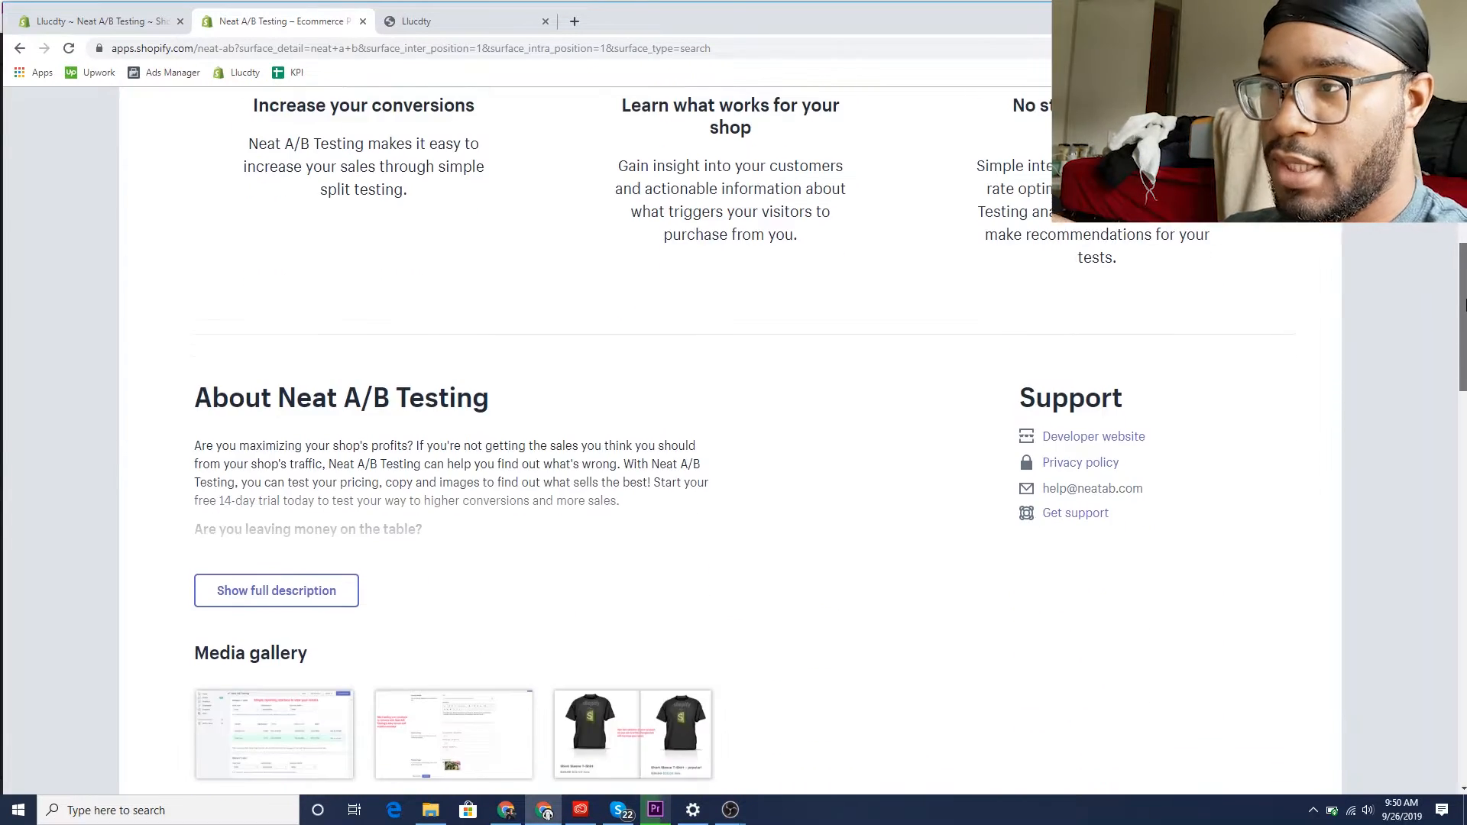
left_click_drag(1464, 374, 1465, 438)
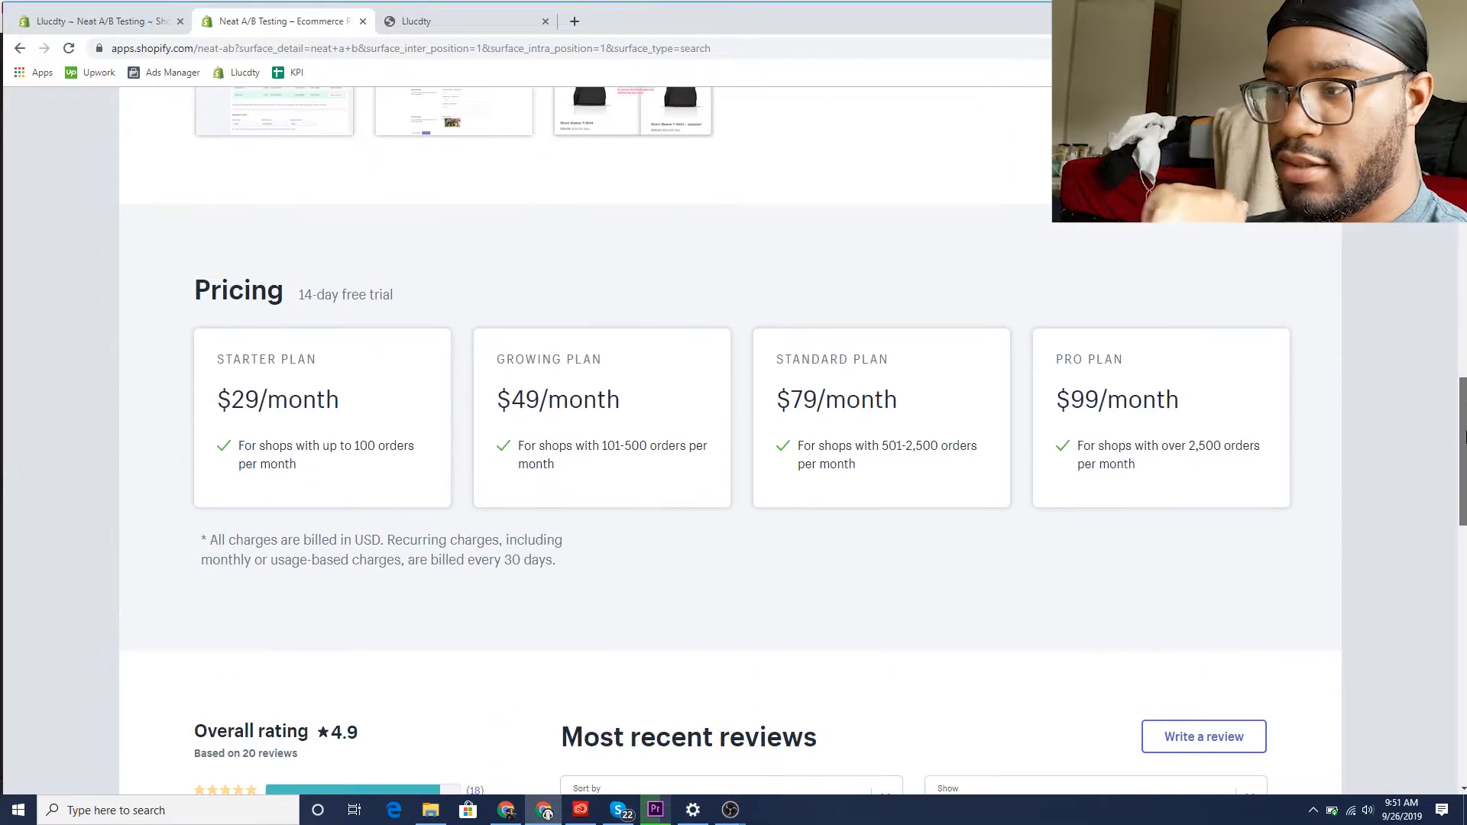
left_click_drag(1465, 437, 1399, 145)
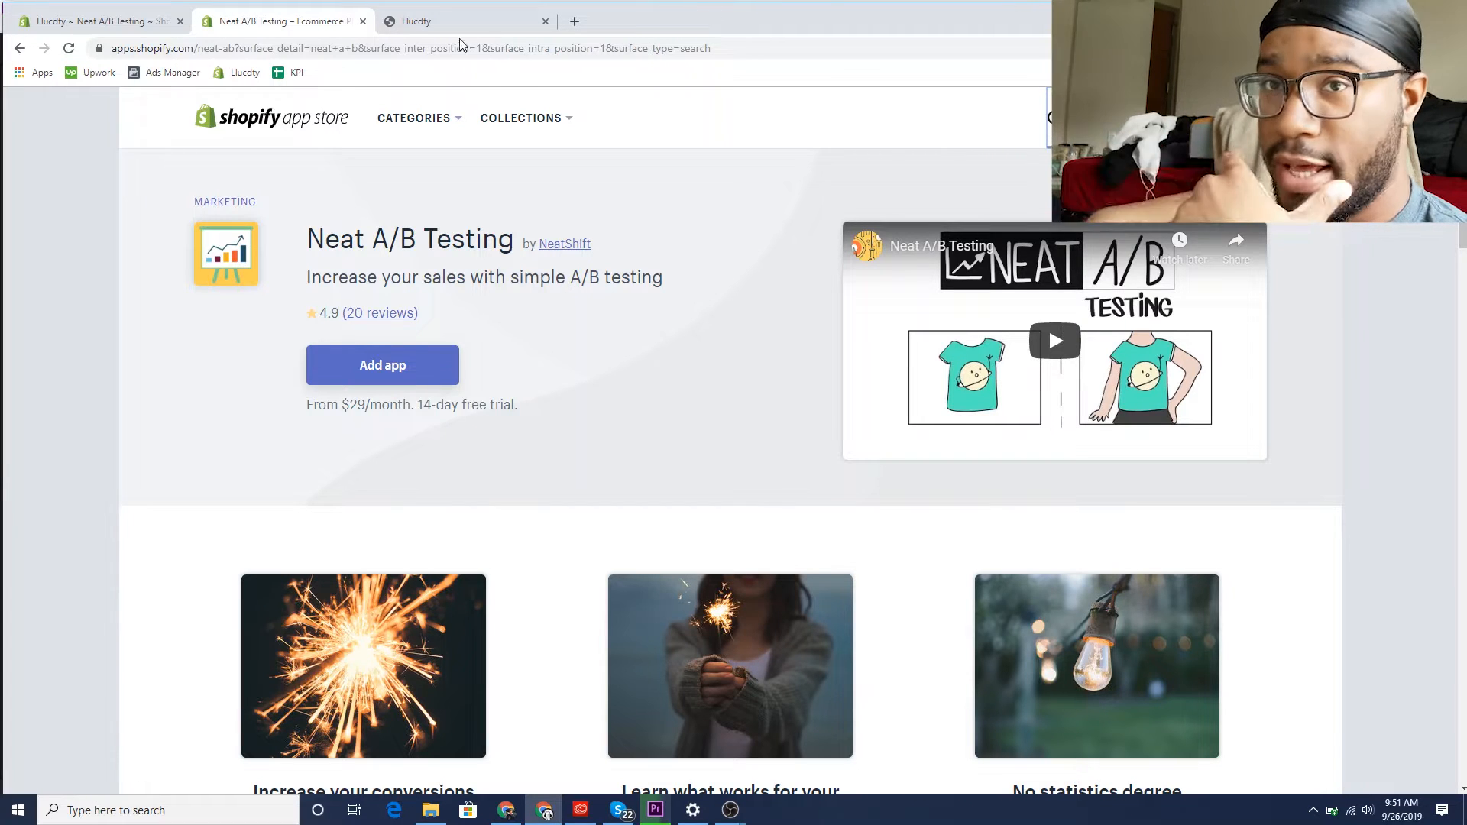
Step: Open Neat A/B Testing from the store's installed apps and add HALLOWEEN LED MASK as the product for a product attribute test
left_click(142, 30)
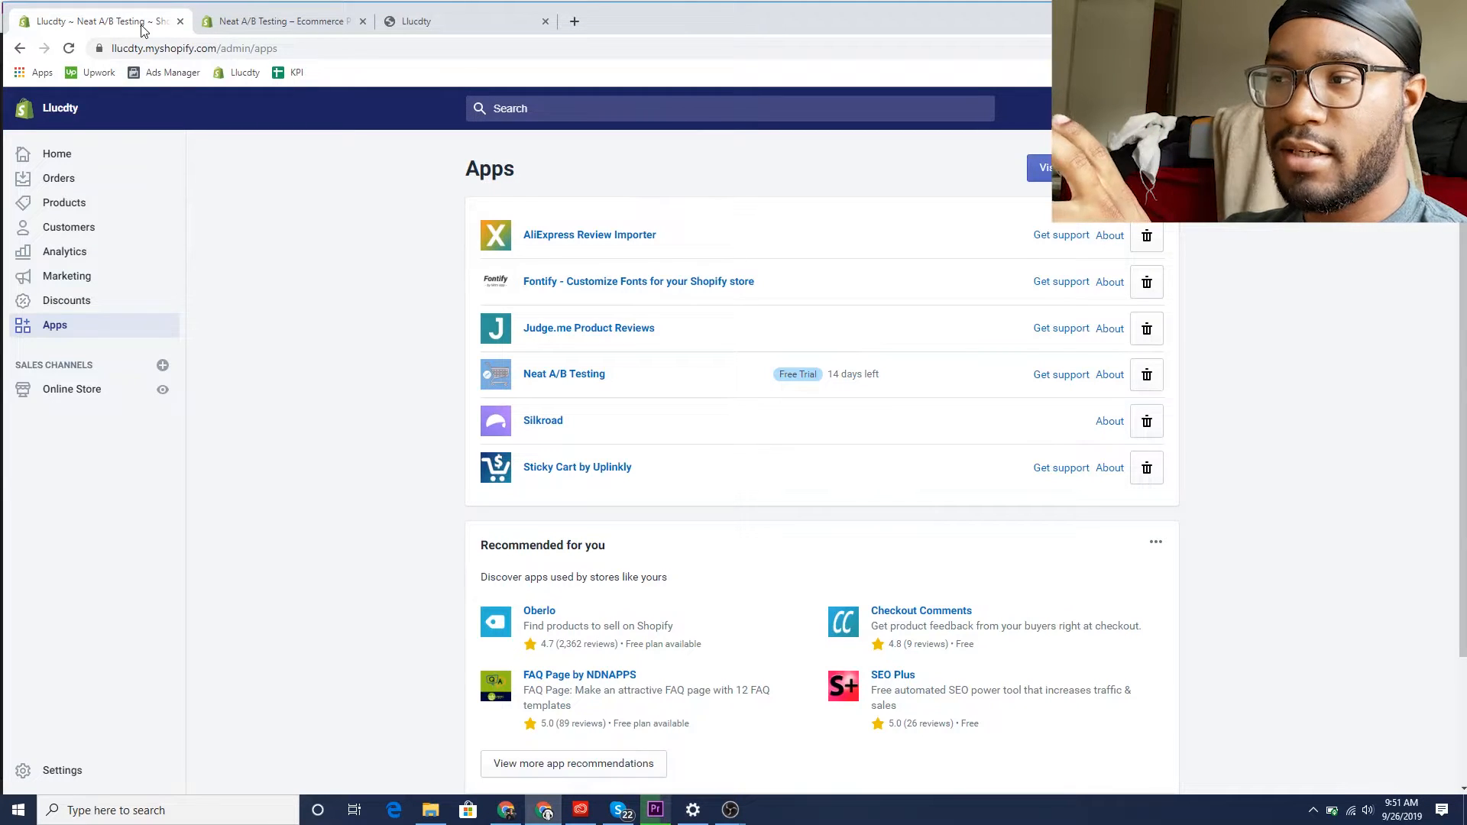
left_click(560, 380)
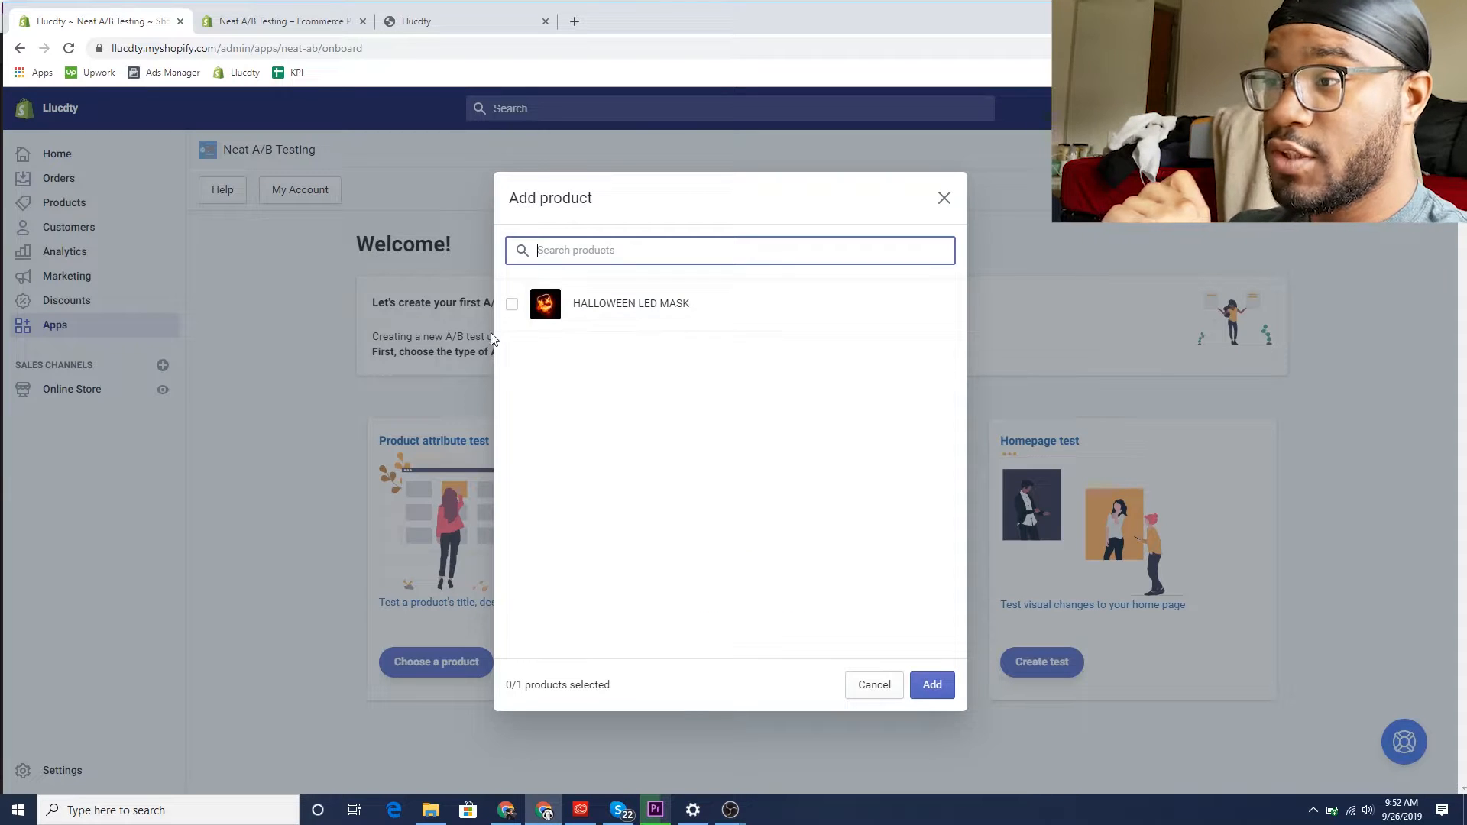
left_click(511, 304)
left_click(923, 692)
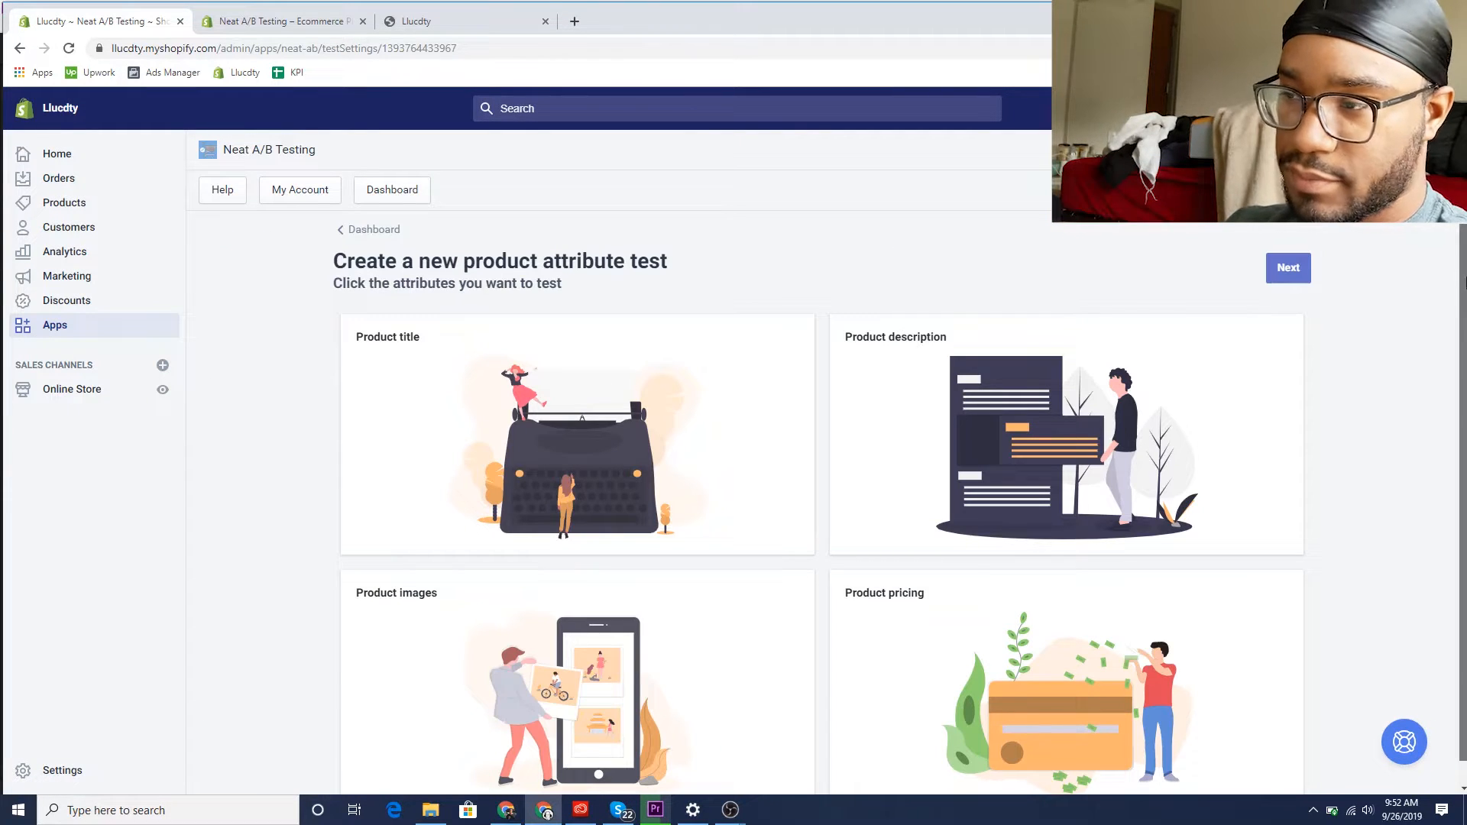
Step: Choose product pricing as the attribute to test and continue to the test's settings
scroll(1463, 317, "down", 1)
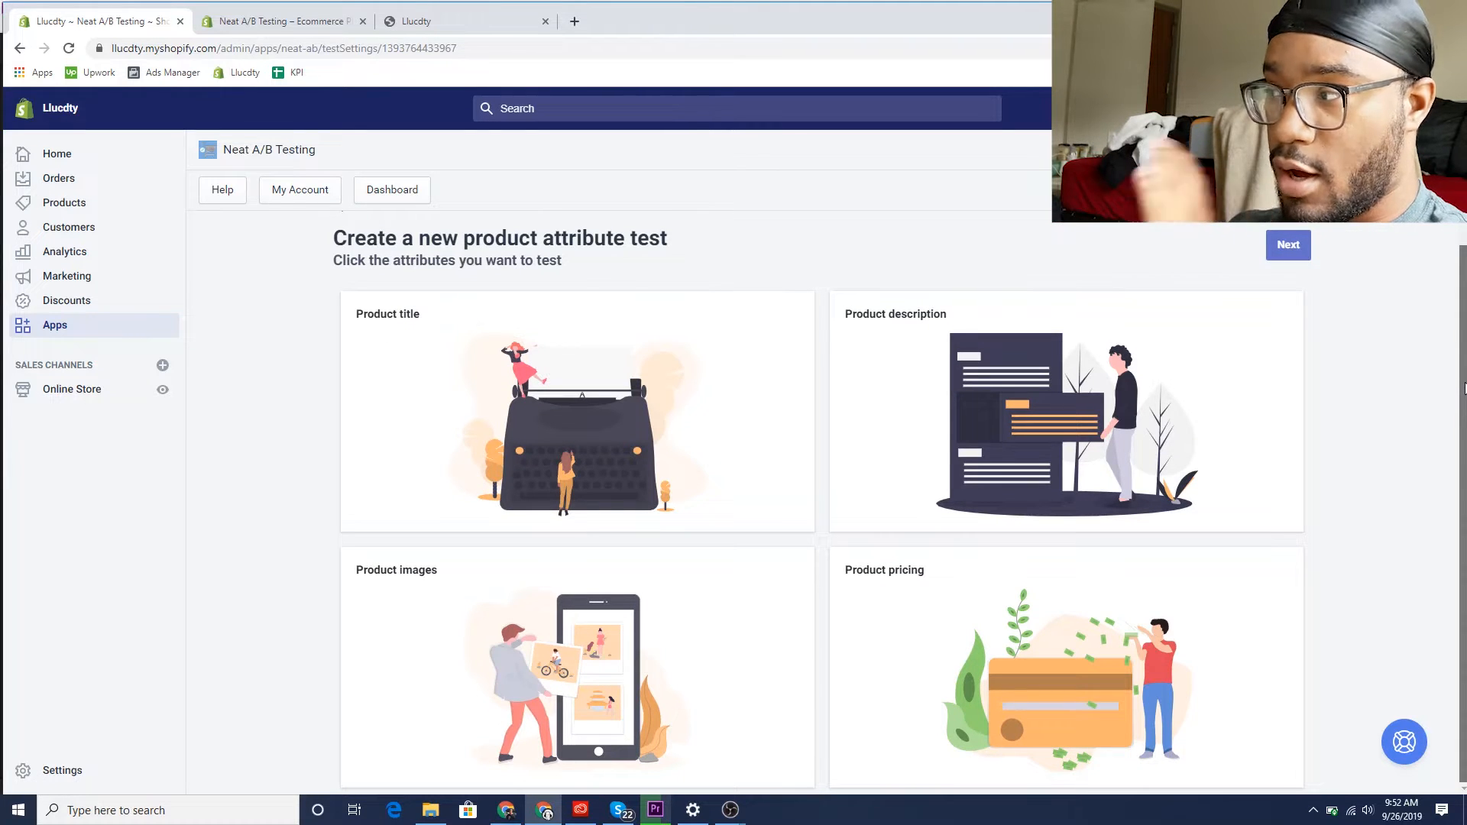
scroll(1329, 397, "up", 1)
scroll(1261, 401, "down", 1)
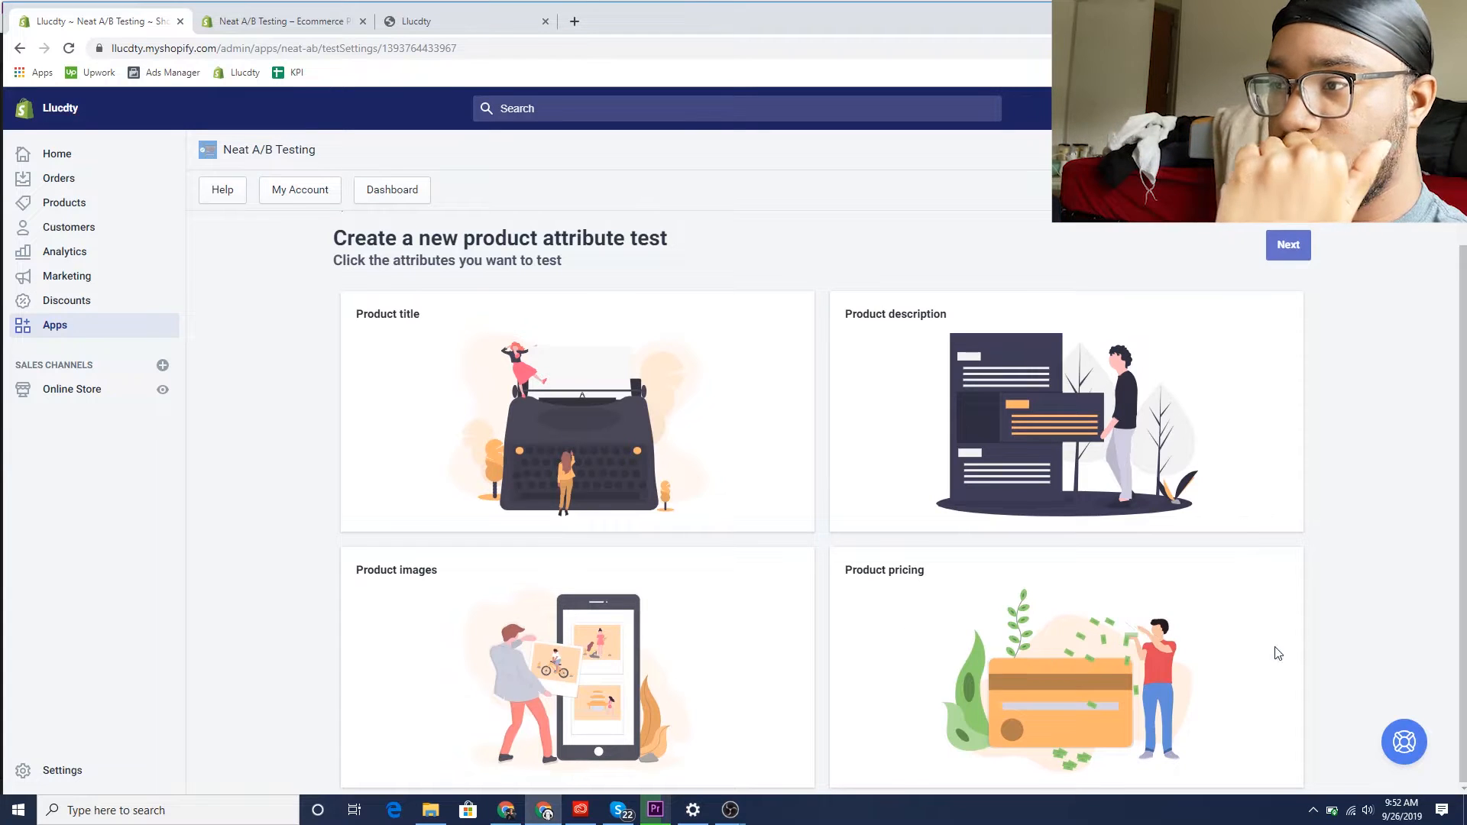
left_click(1043, 722)
left_click(1289, 246)
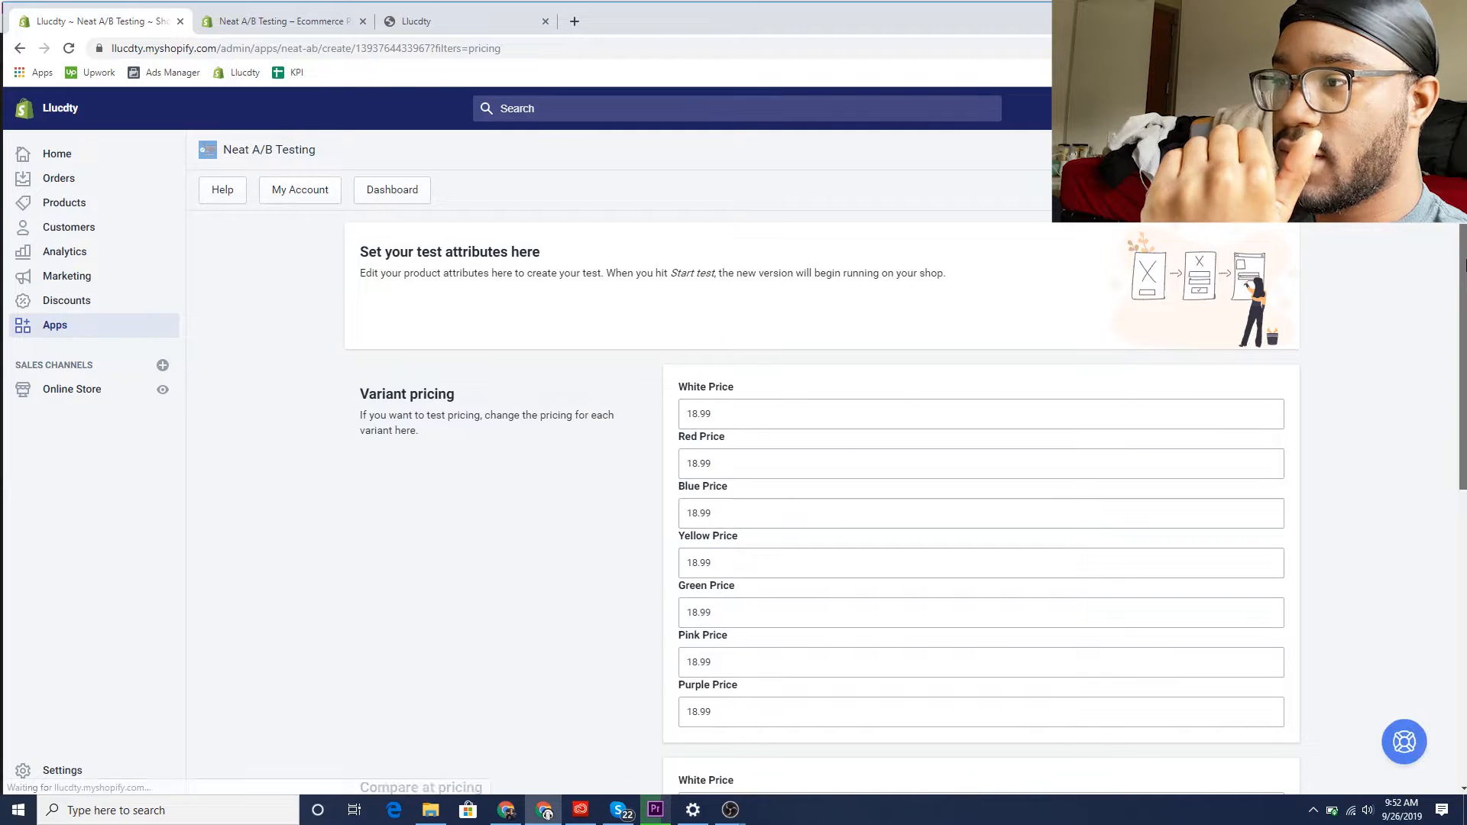
Step: Set the White variant's test price to 24.99
left_click_drag(1464, 277, 1464, 557)
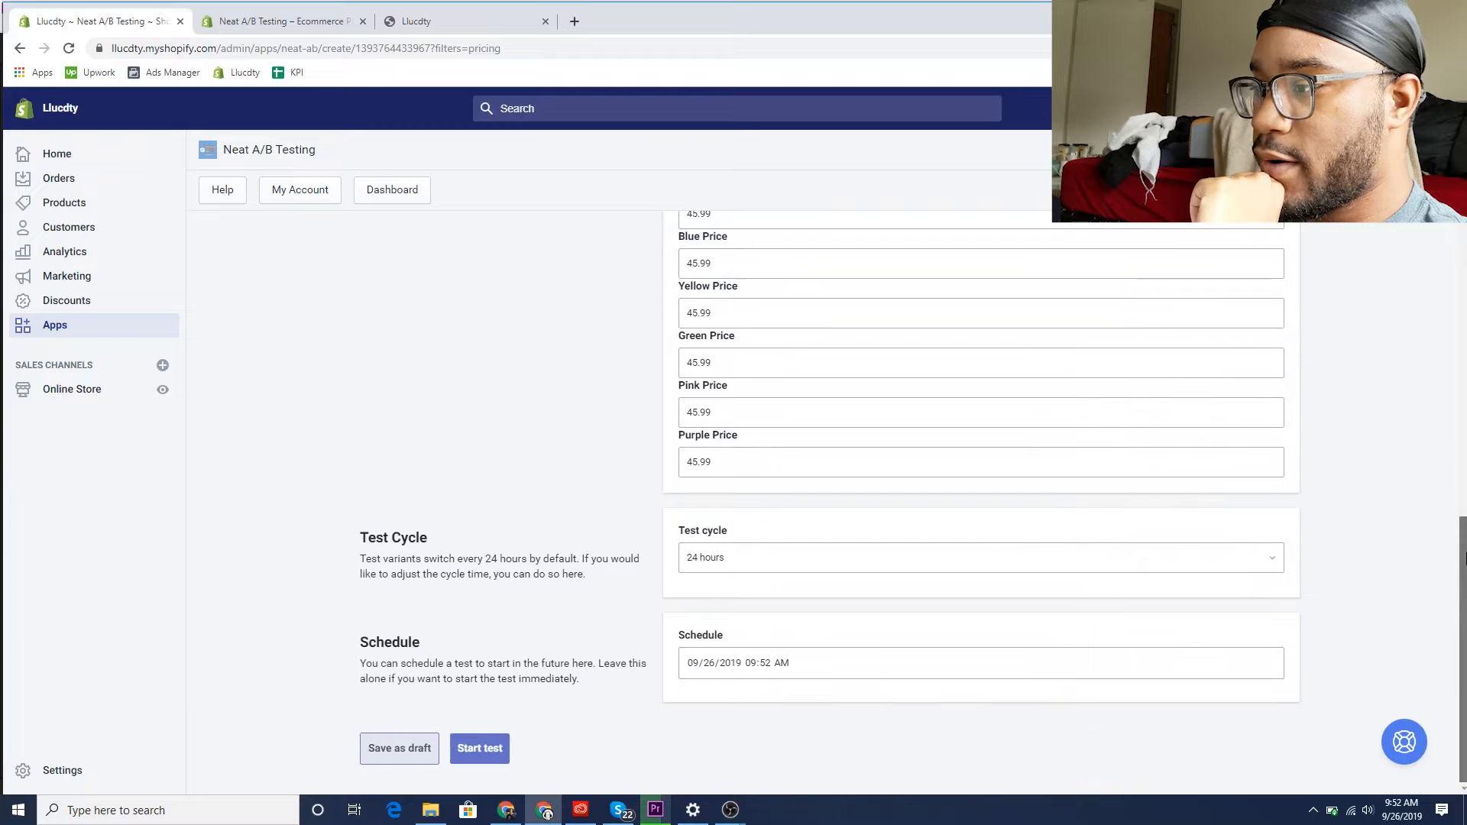
scroll(1436, 527, "up", 8)
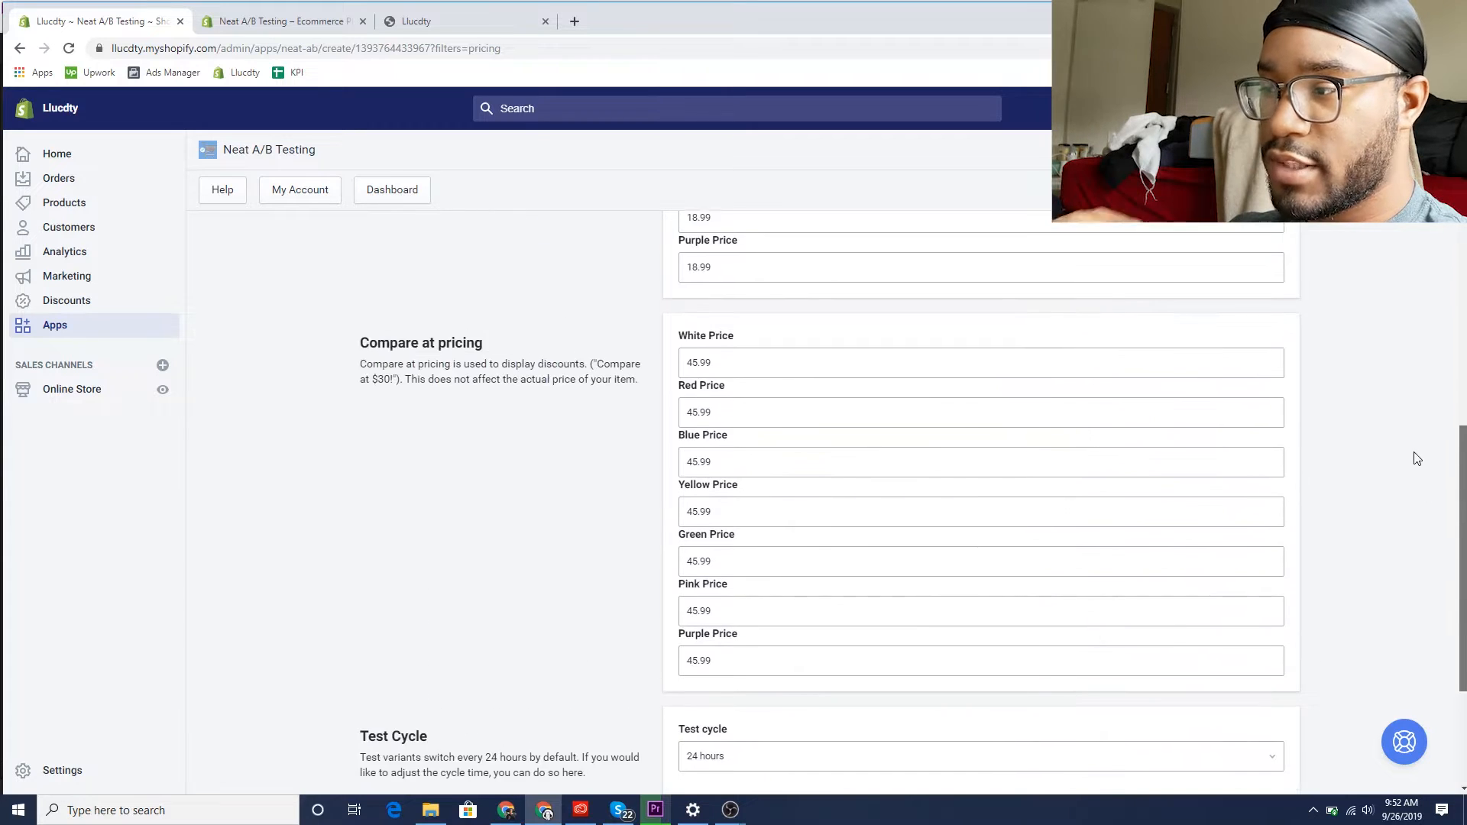
scroll(1413, 292, "up", 1)
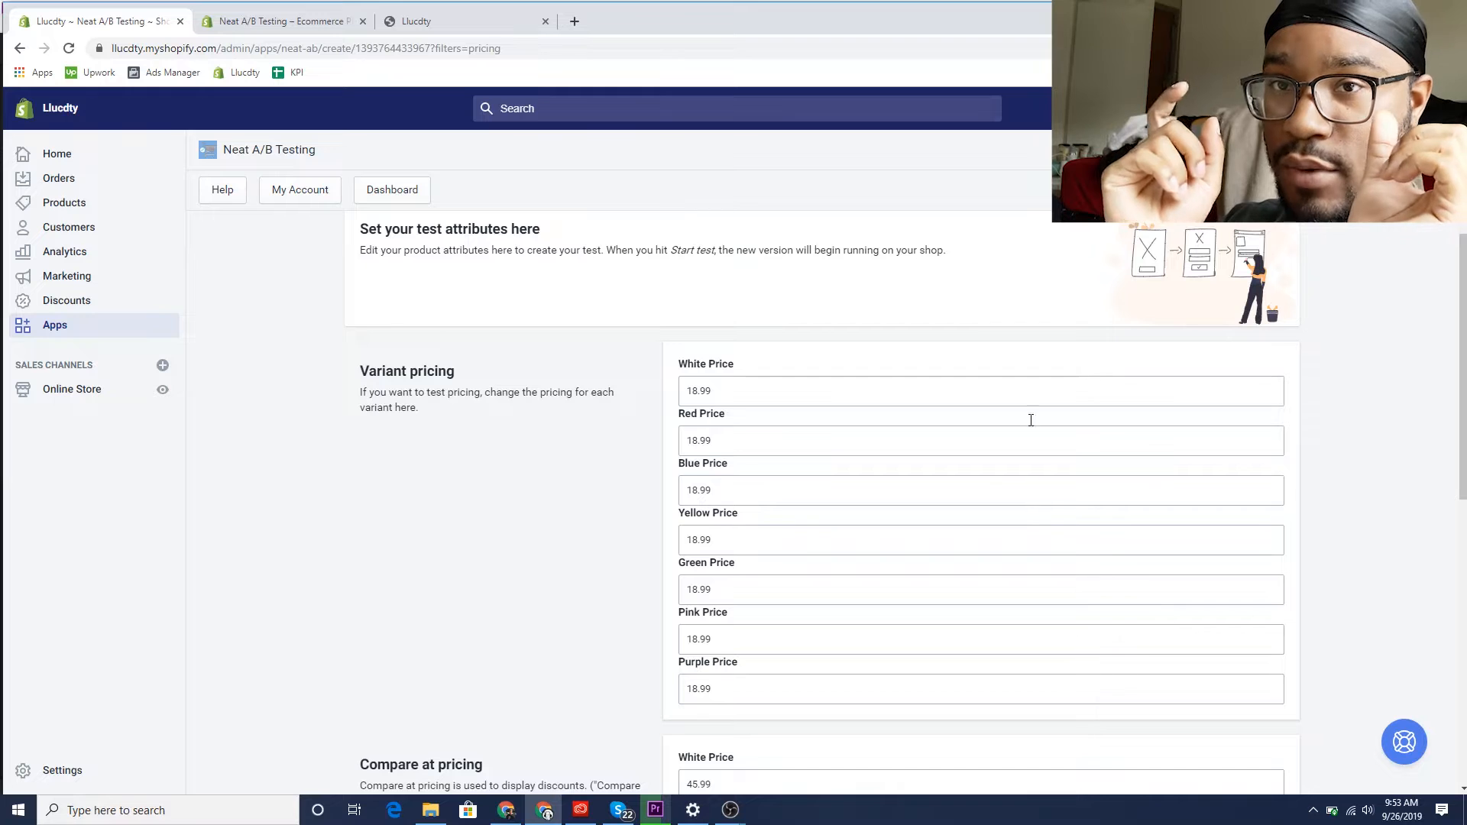
left_click_drag(721, 391, 655, 385)
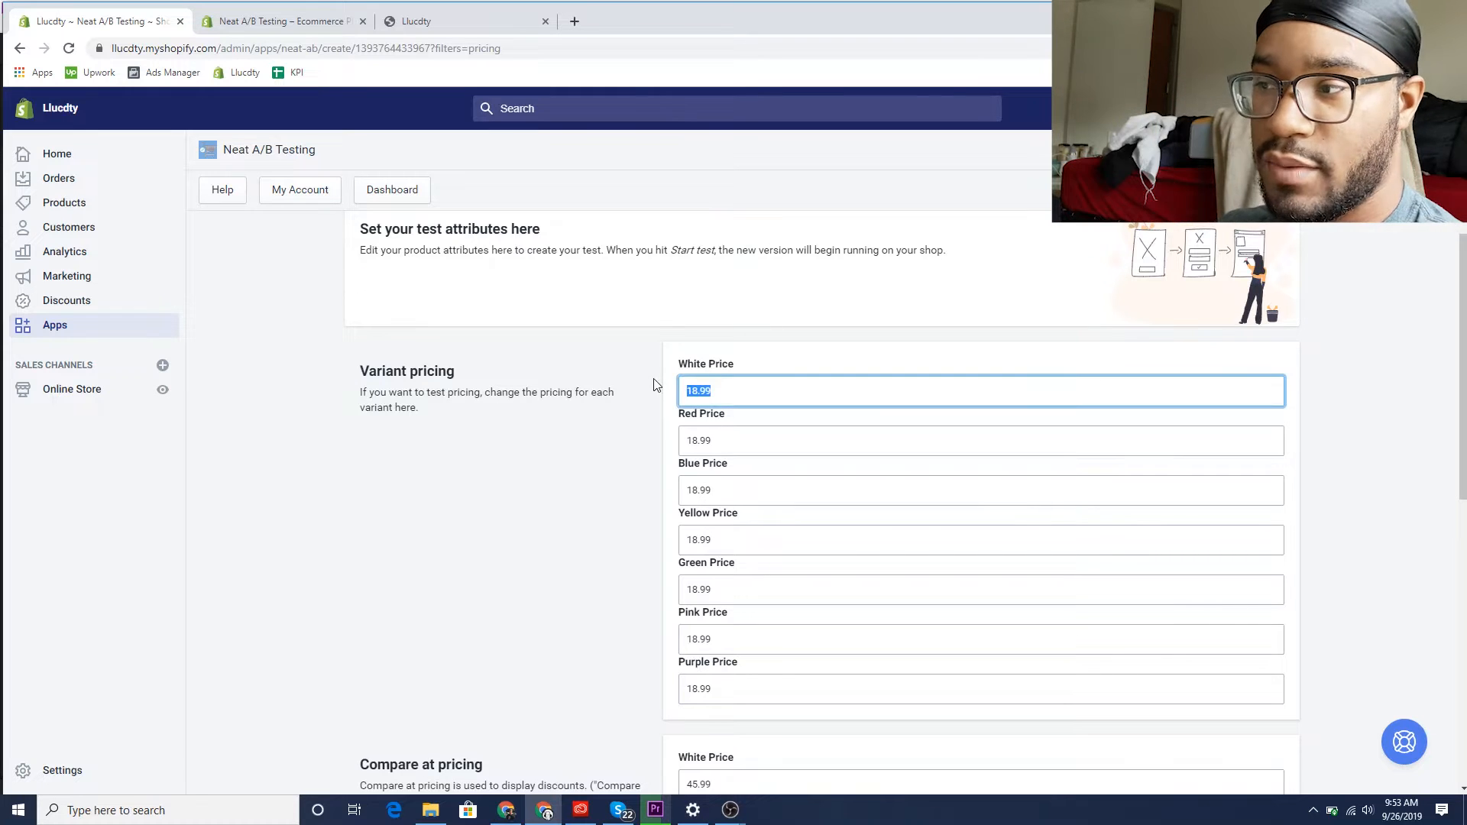
type("24.99")
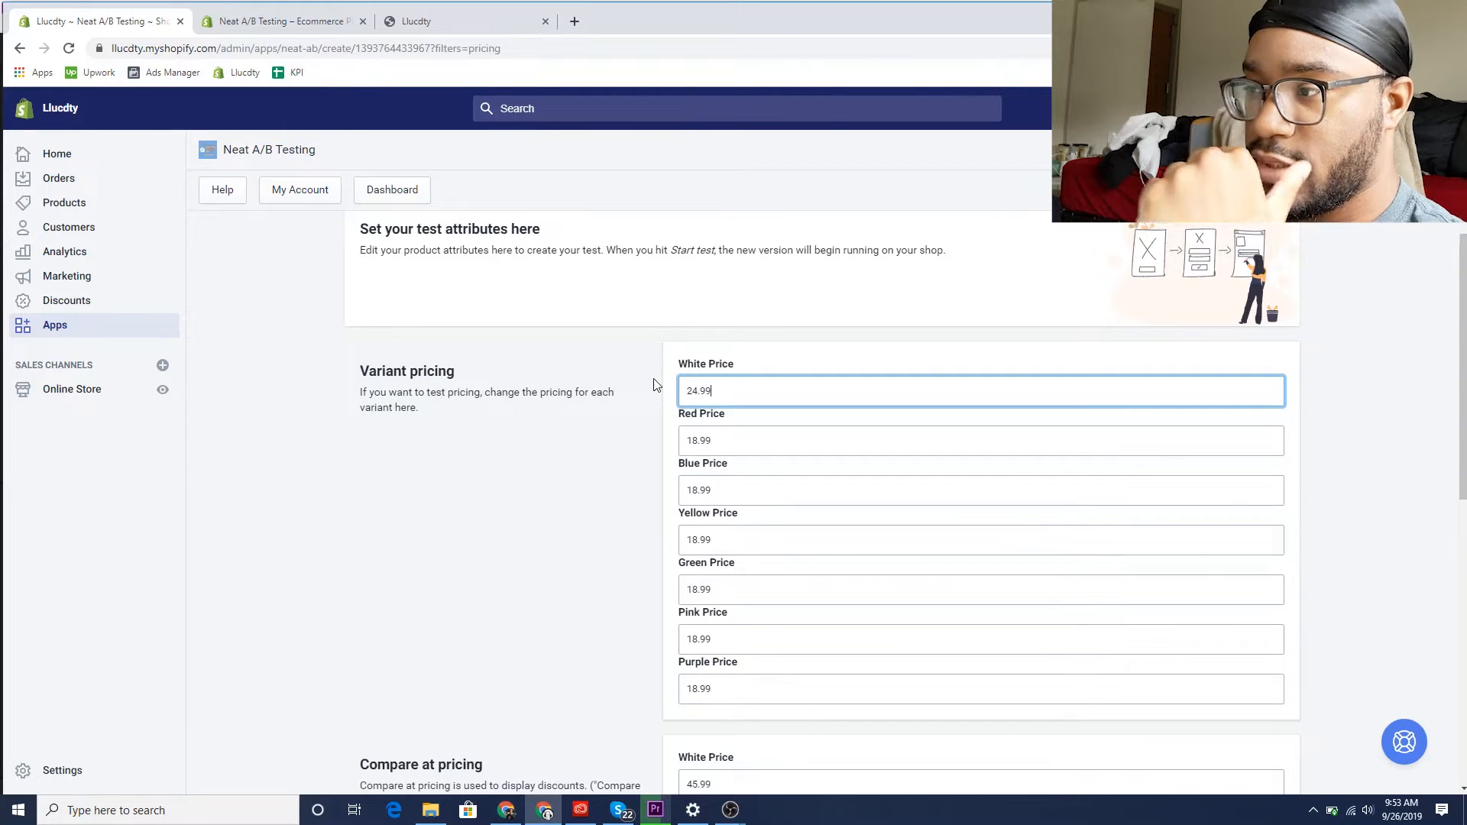
Step: Copy the White variant's 24.99 price into the Red and Blue variant prices
left_click_drag(716, 395, 656, 393)
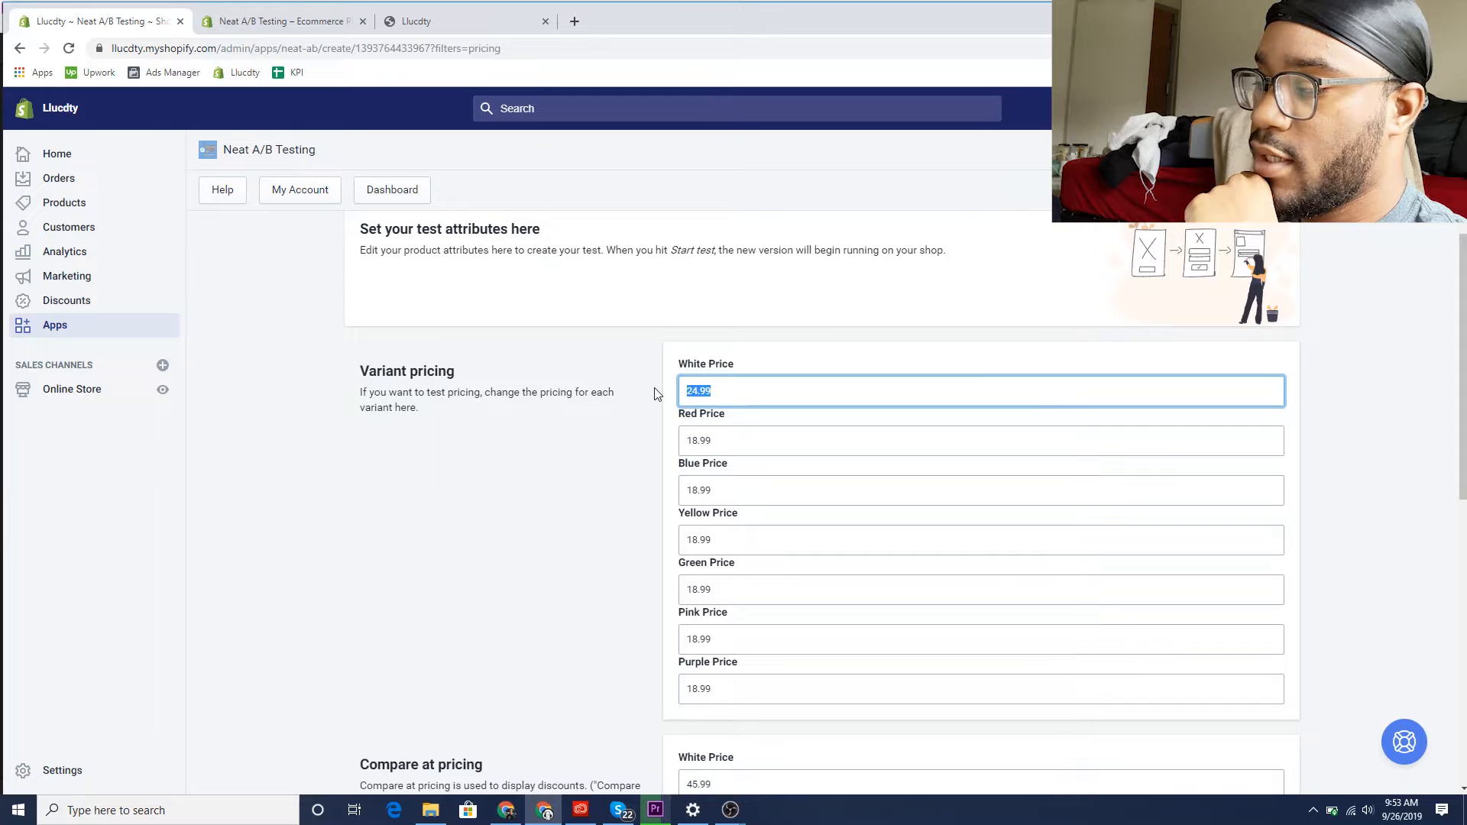
right_click(714, 390)
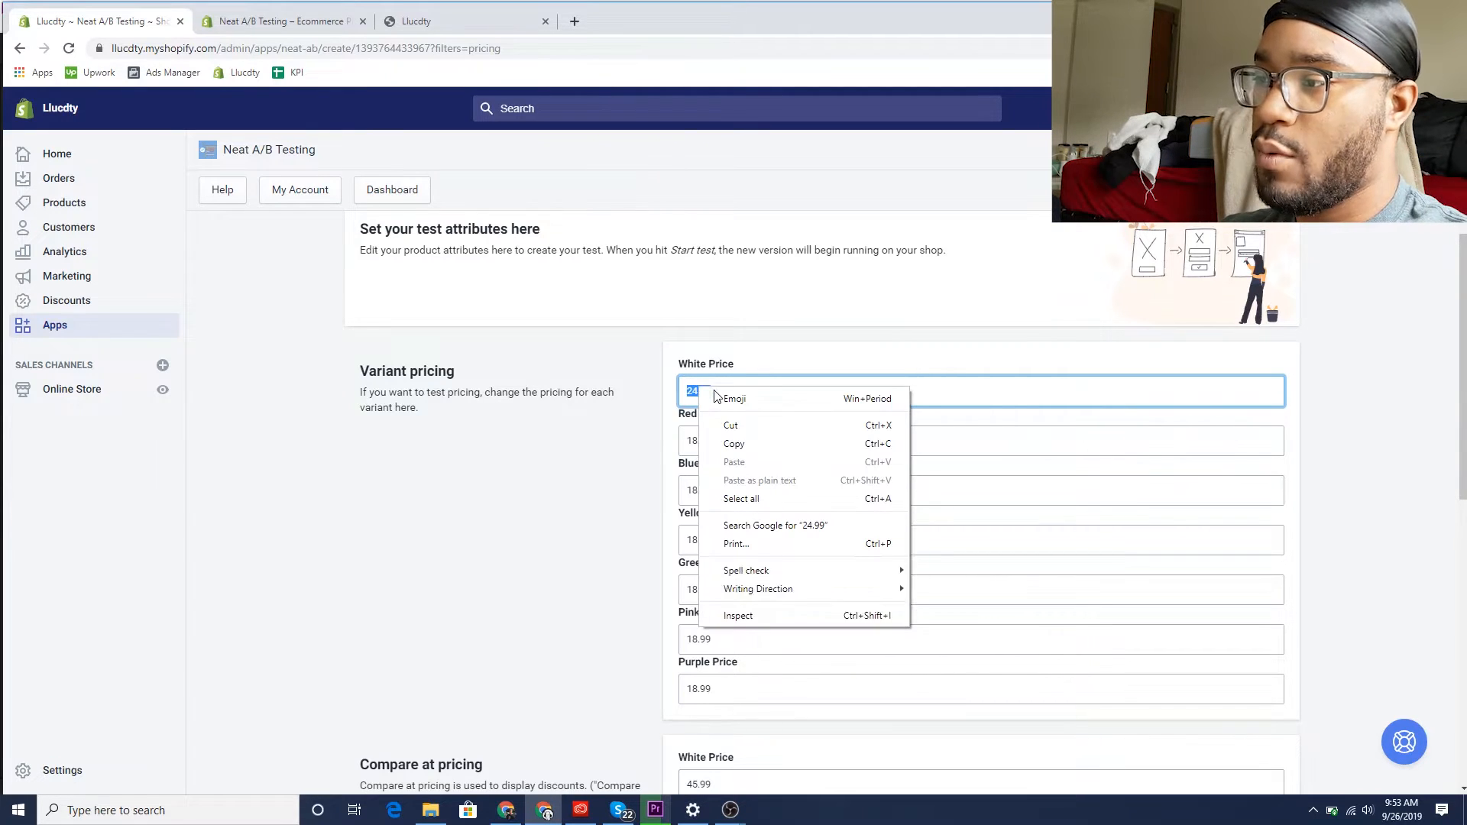
left_click(730, 437)
left_click_drag(730, 434, 664, 443)
key("ctrl+v")
left_click(728, 497)
key("ctrl+v")
Step: Replace the Yellow and Green variant prices with the copied 24.99
left_click(695, 539)
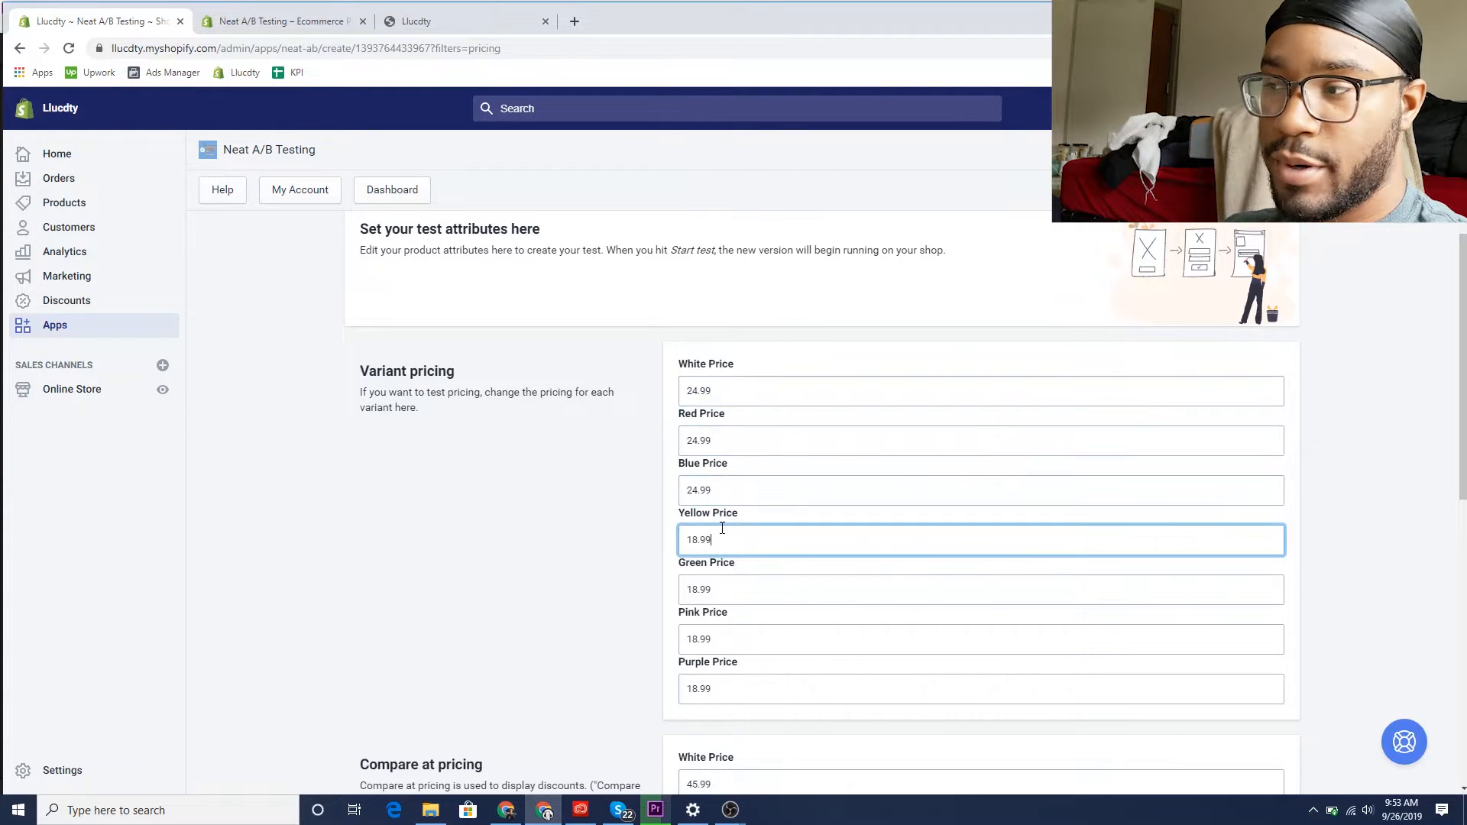
right_click(607, 533)
left_click(743, 530)
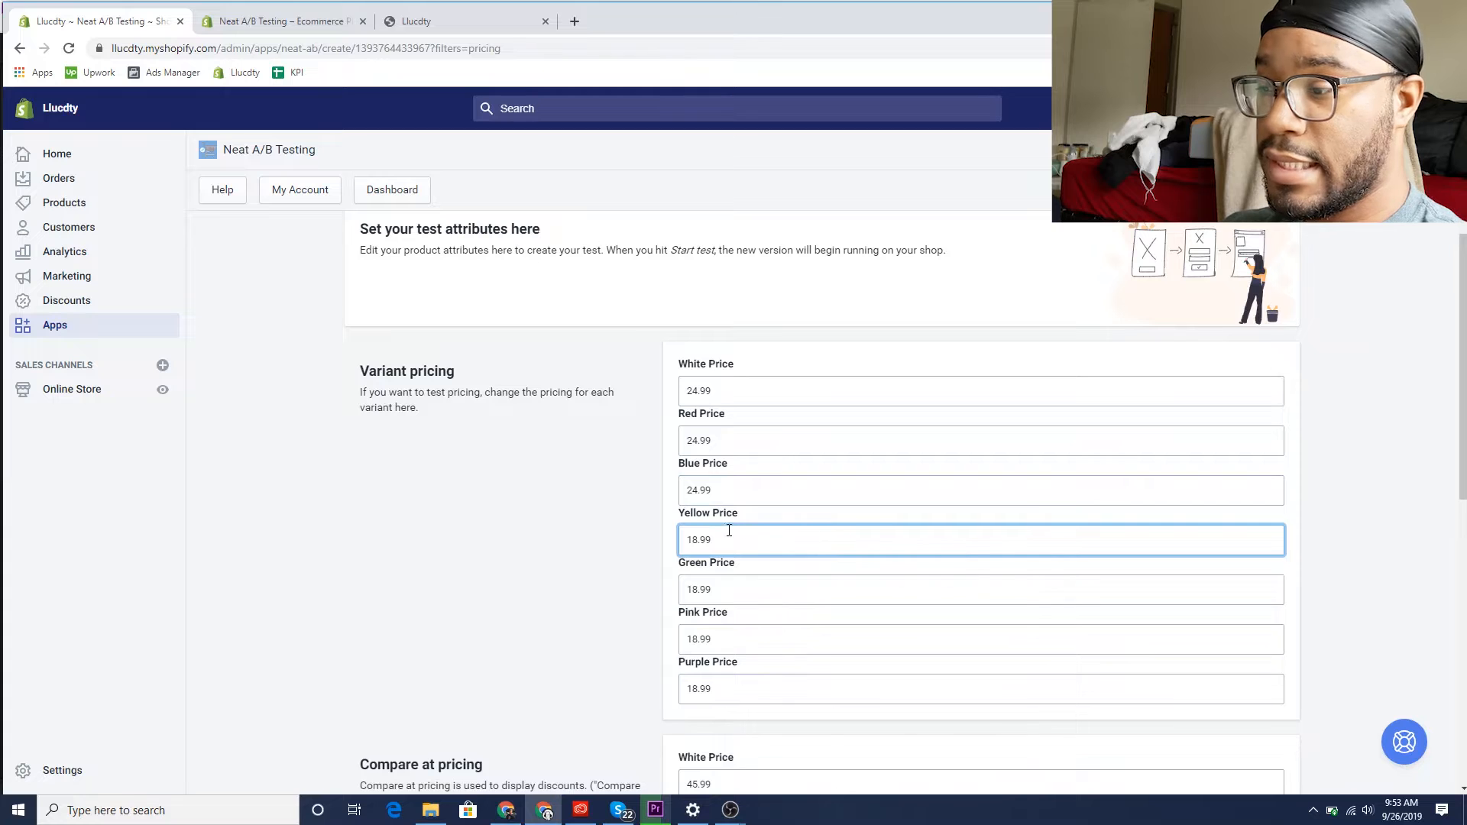
left_click_drag(667, 535, 669, 537)
key("ctrl+v")
left_click_drag(728, 589, 610, 578)
key("ctrl+v")
Step: Replace the Pink and Purple variant prices with the copied 24.99
left_click(715, 639)
right_click(620, 632)
left_click(698, 640)
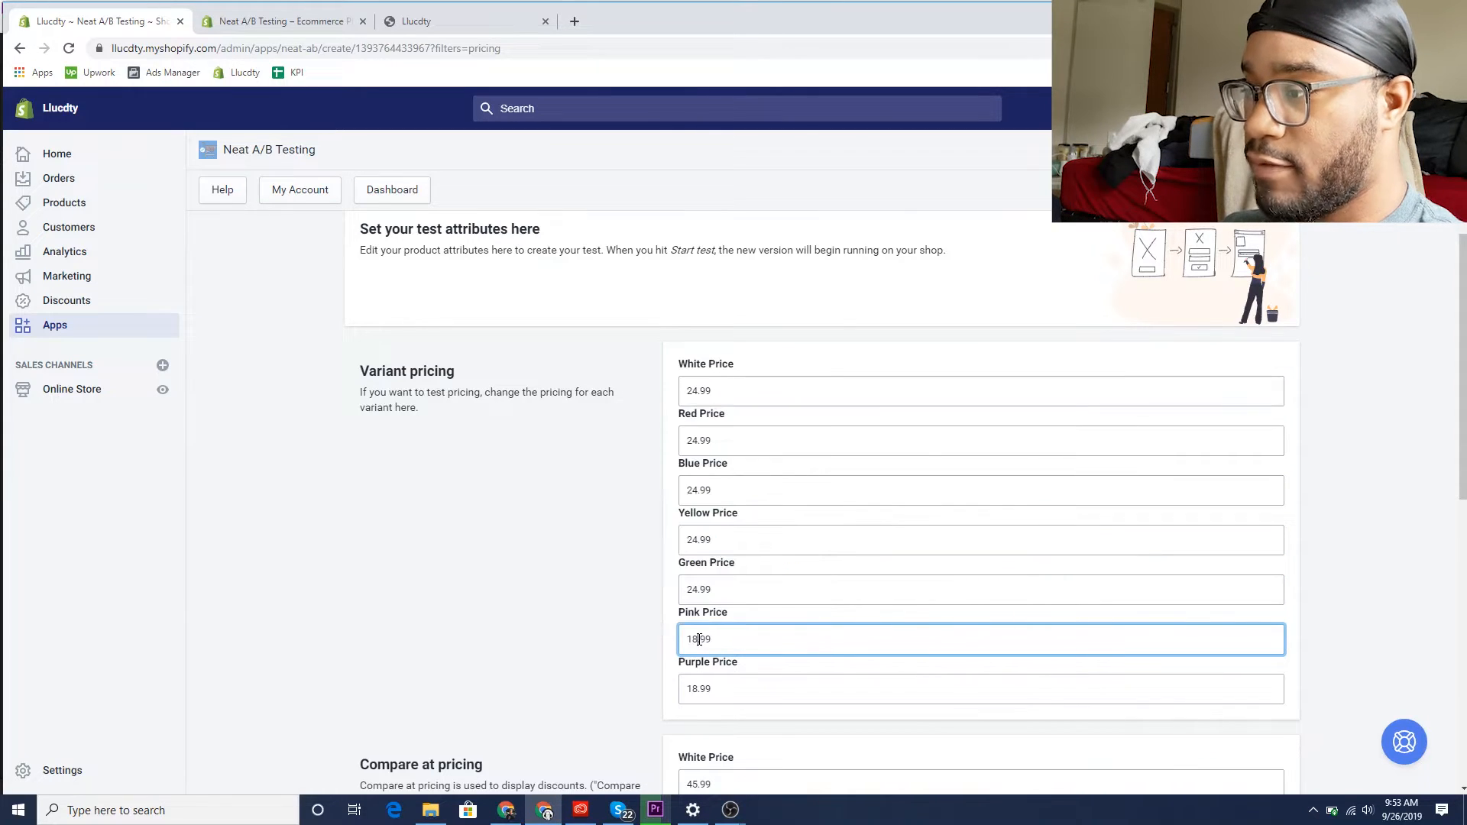
key("ctrl+v")
left_click(693, 691)
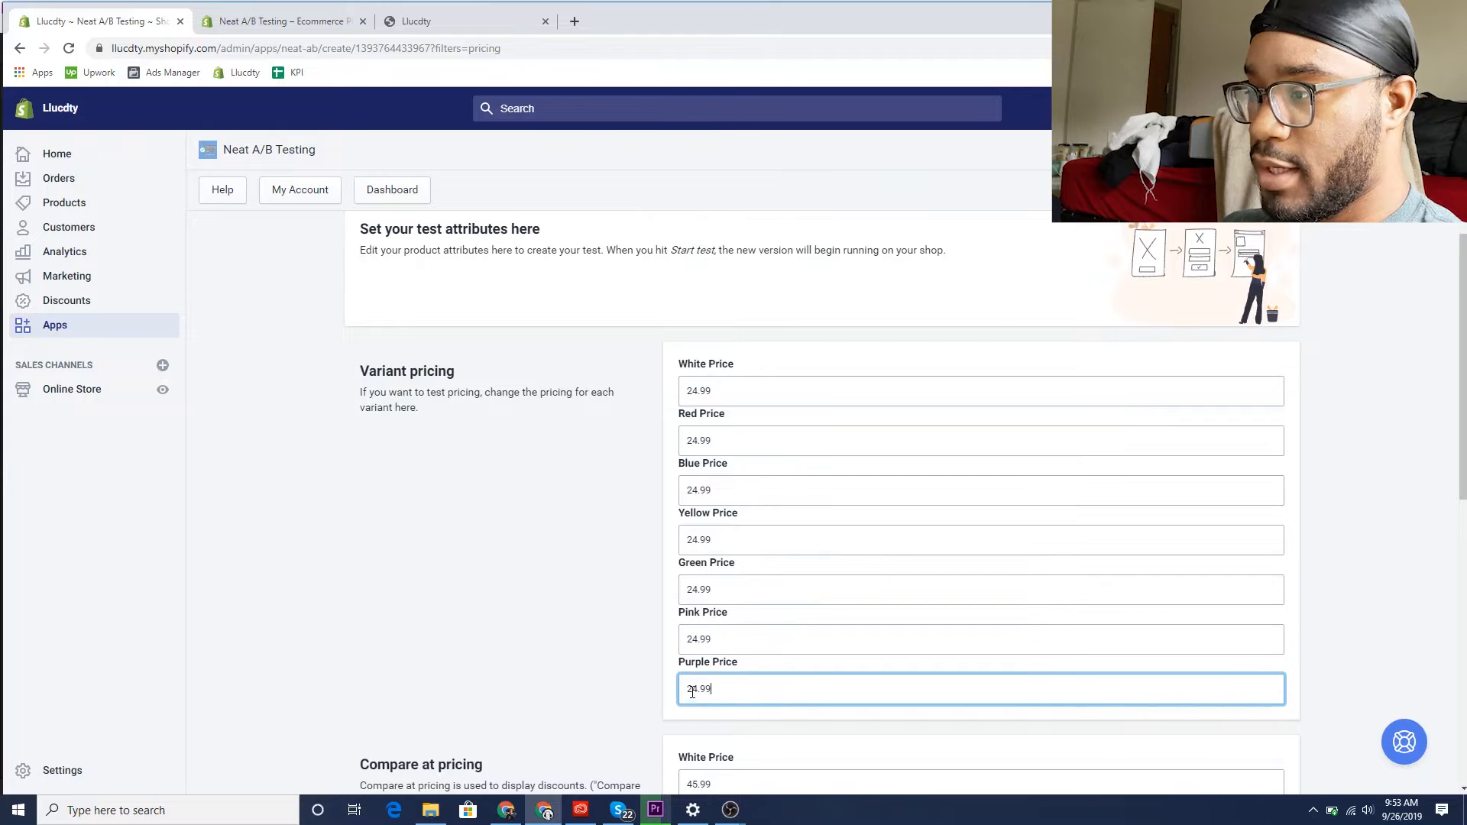
left_click(1423, 332)
Step: Set the test cycle to 1 hour below the compare at pricing
left_click_drag(1465, 323, 1465, 342)
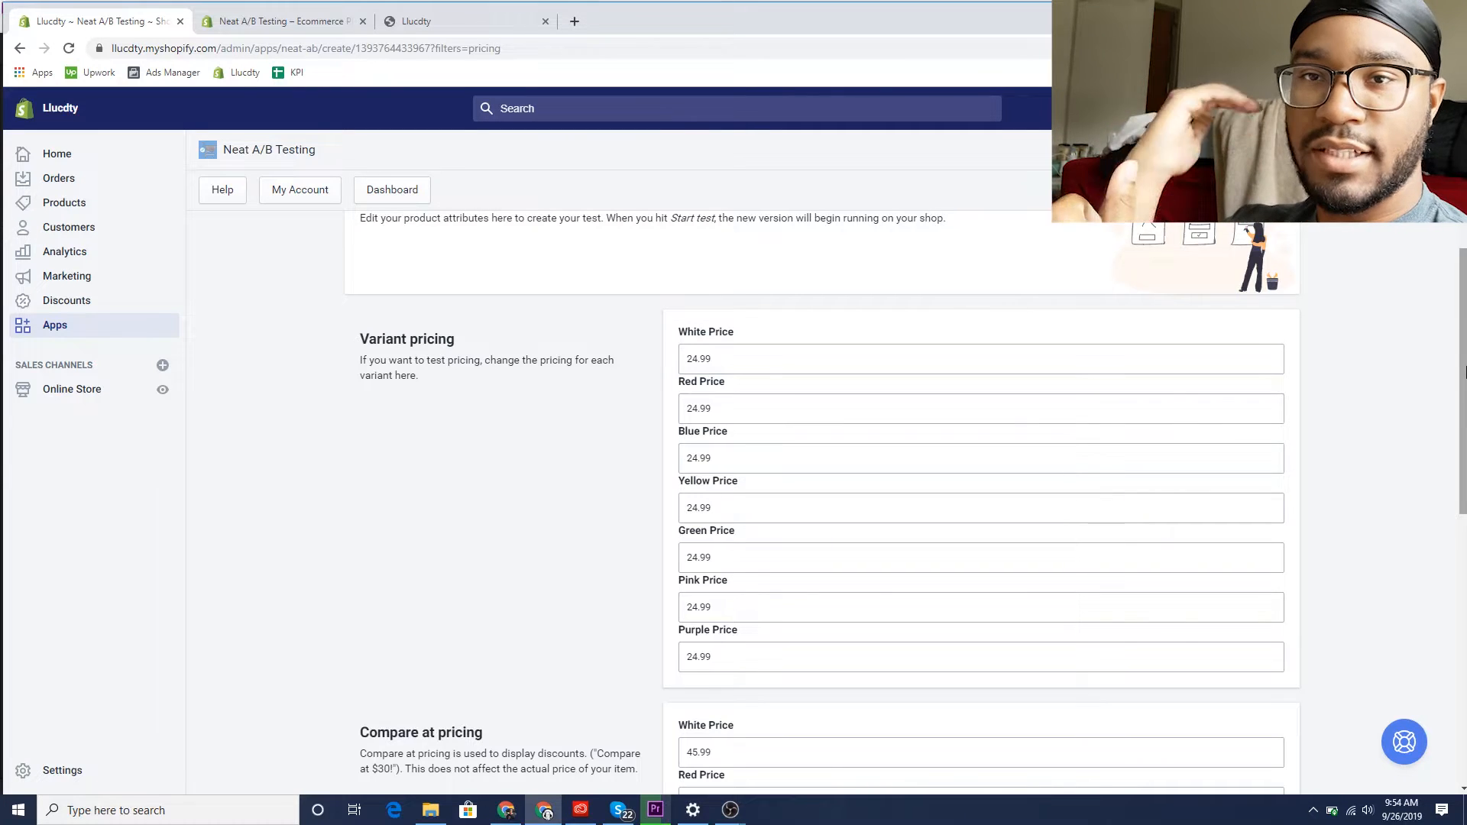
scroll(1465, 397, "down", 2)
scroll(1465, 440, "down", 1)
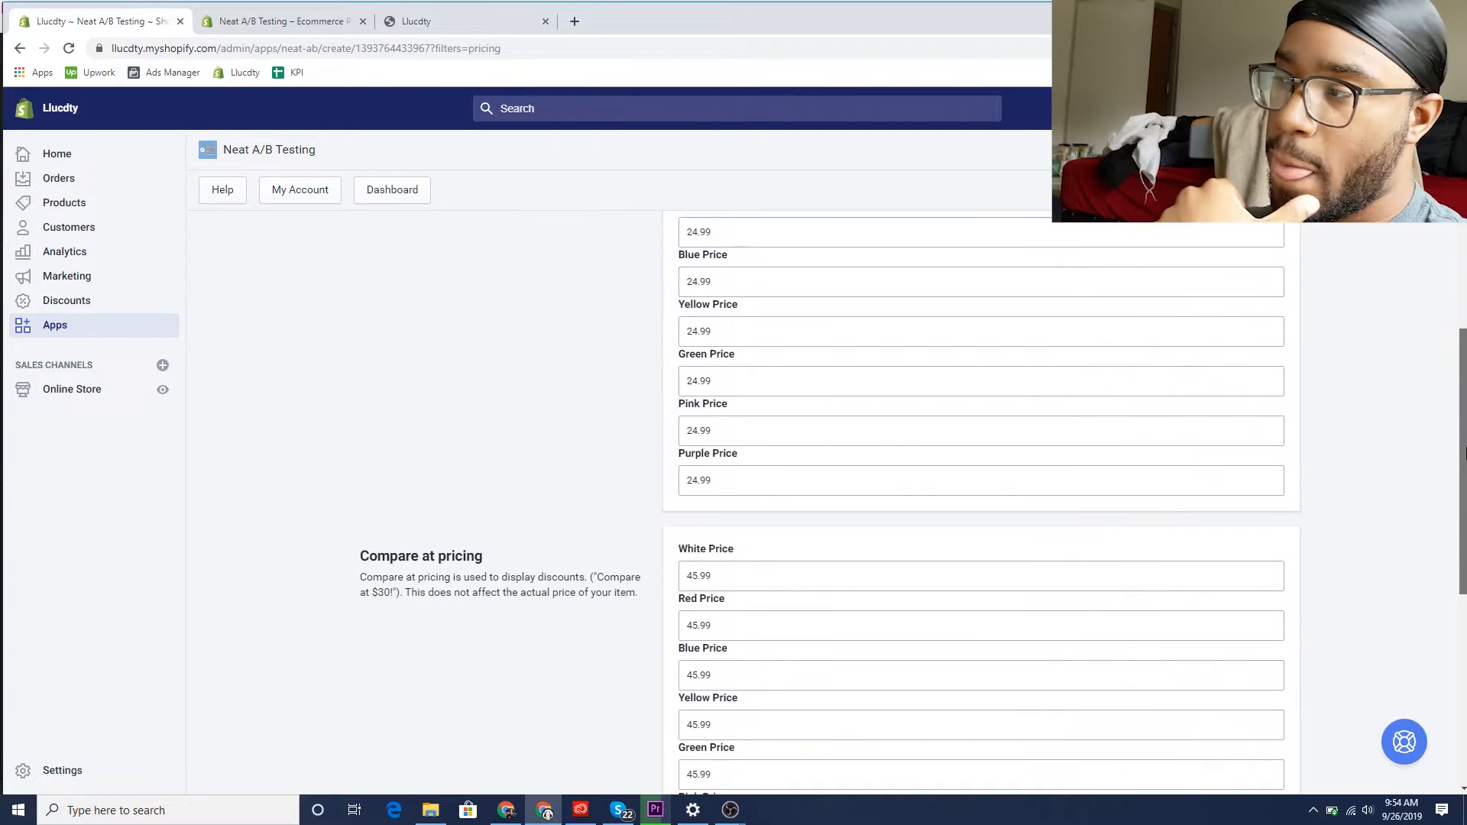
left_click_drag(1464, 453, 1465, 459)
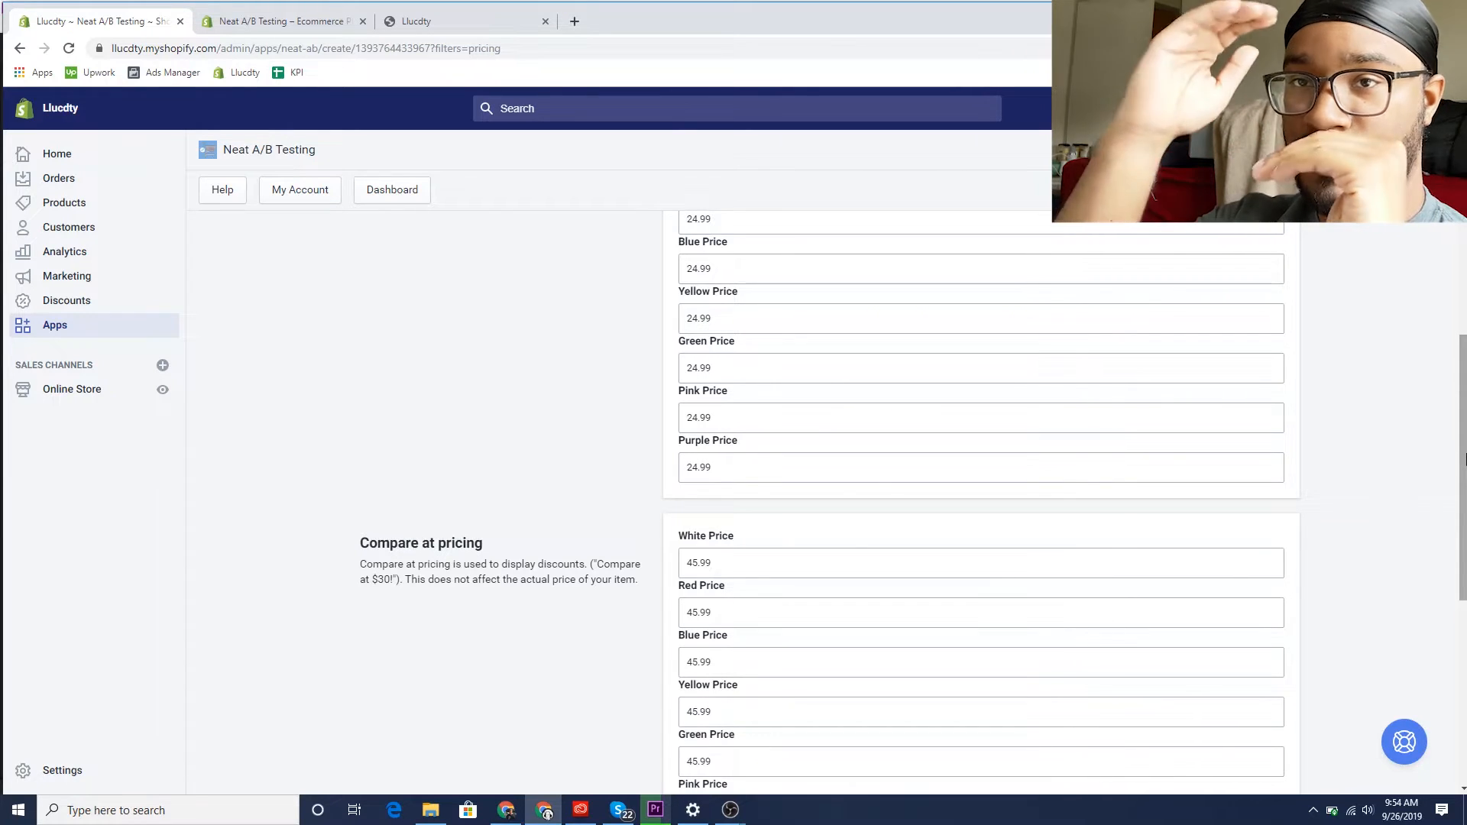
scroll(1463, 438, "down", 5)
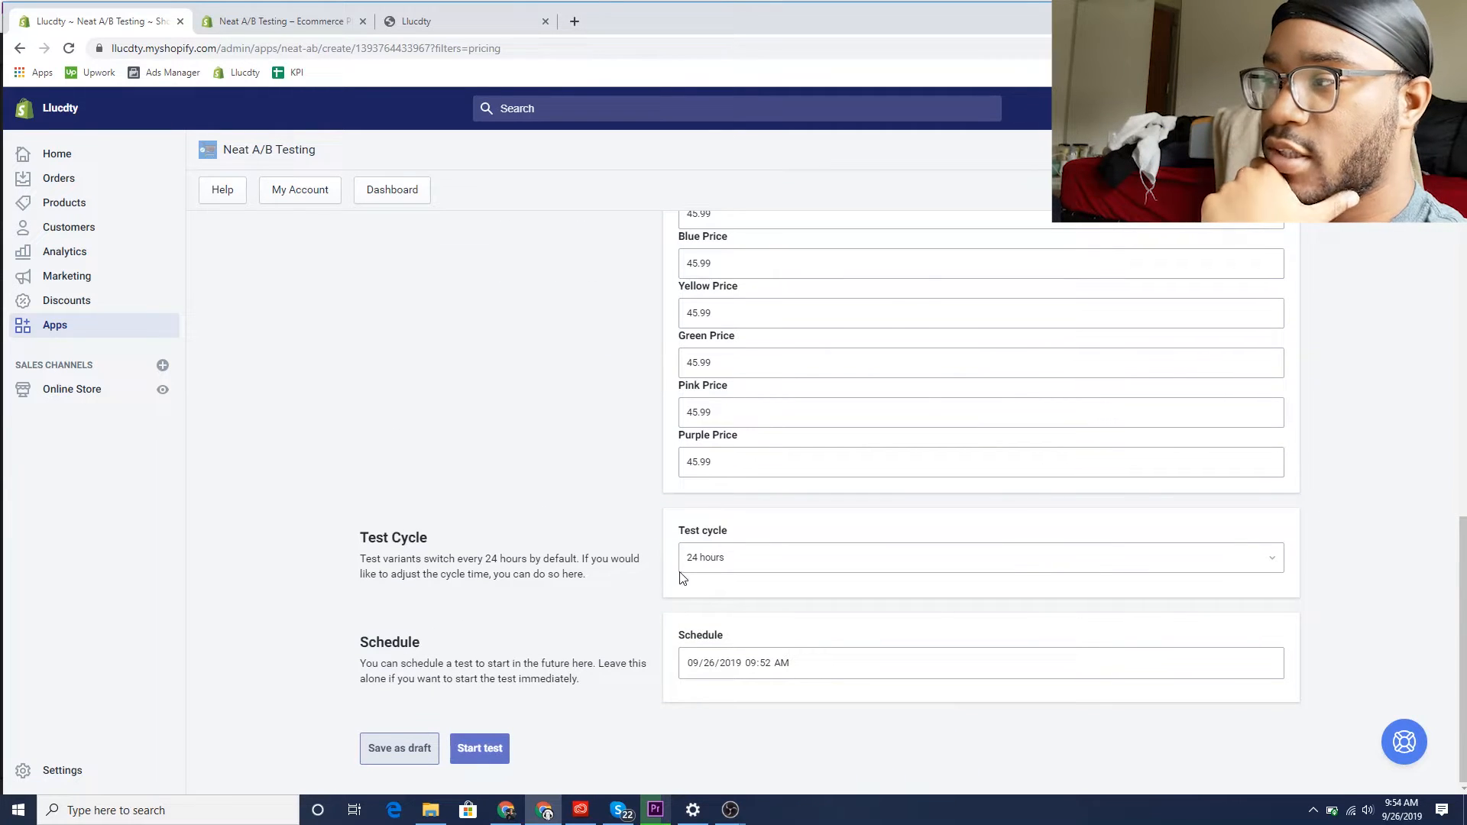
left_click(706, 569)
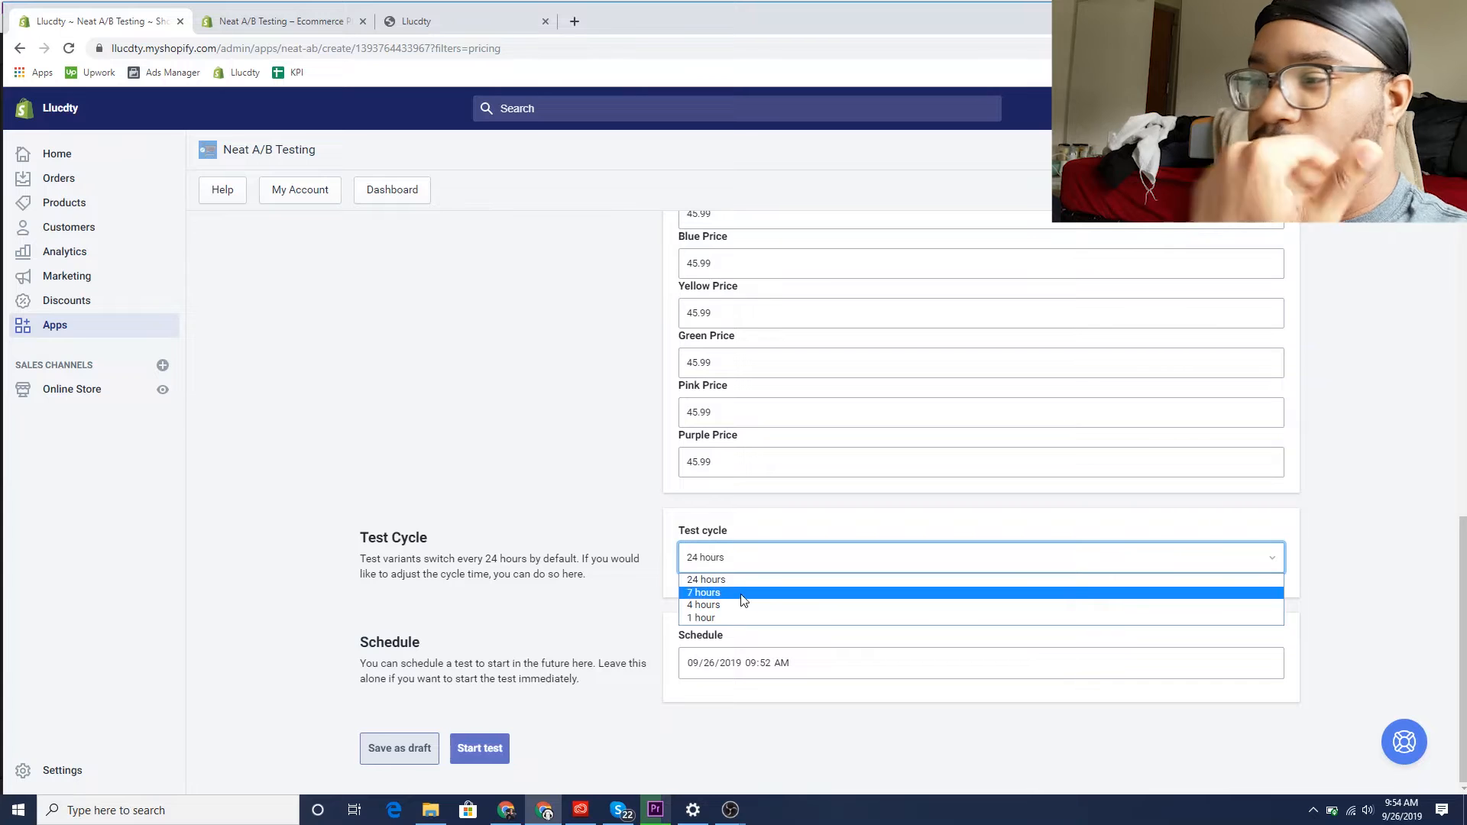
left_click(714, 615)
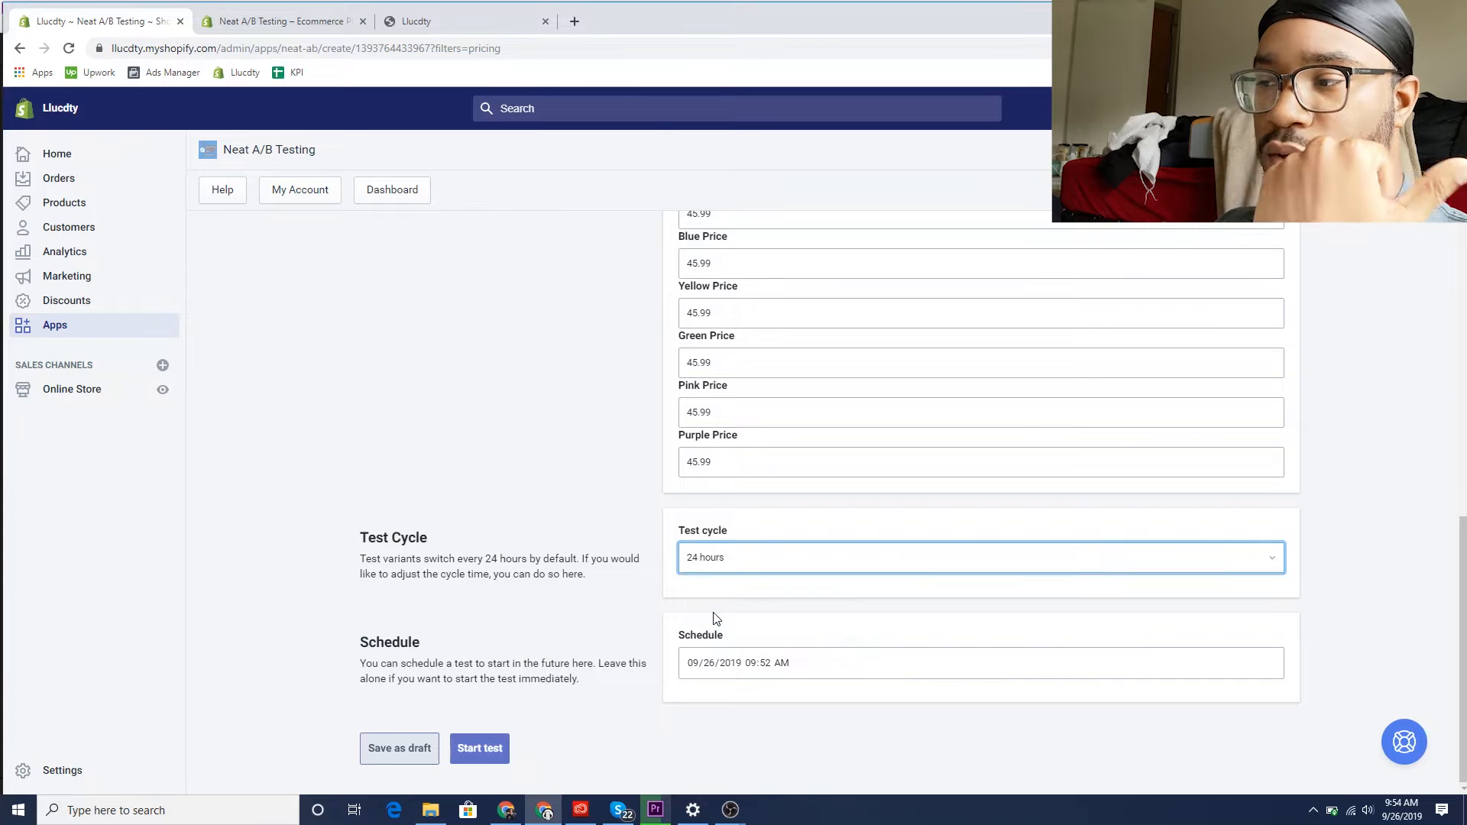
left_click(774, 573)
left_click(563, 593)
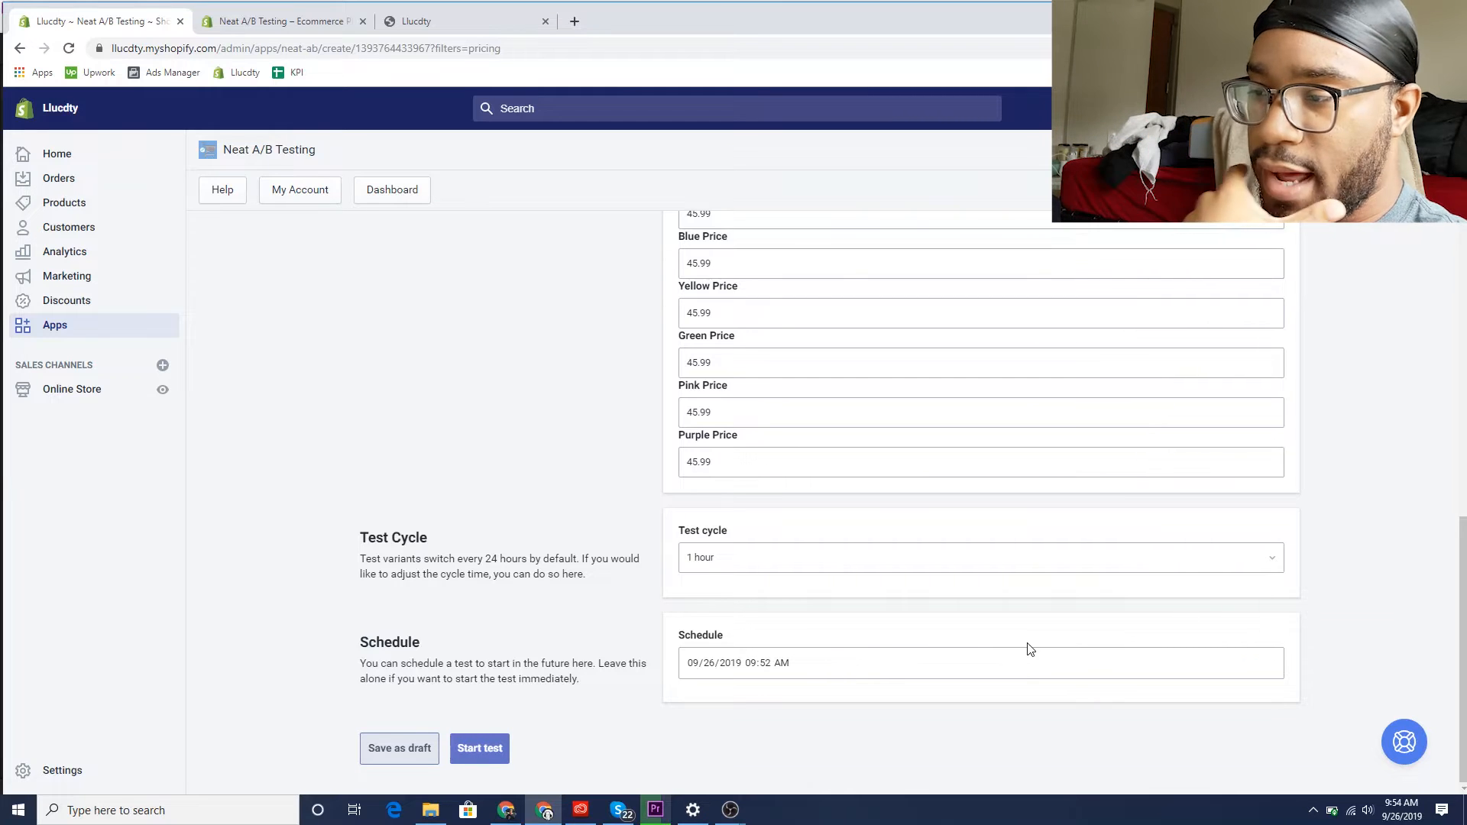
Step: Start the HALLOWEEN LED MASK price test and dismiss the start notice
left_click(922, 675)
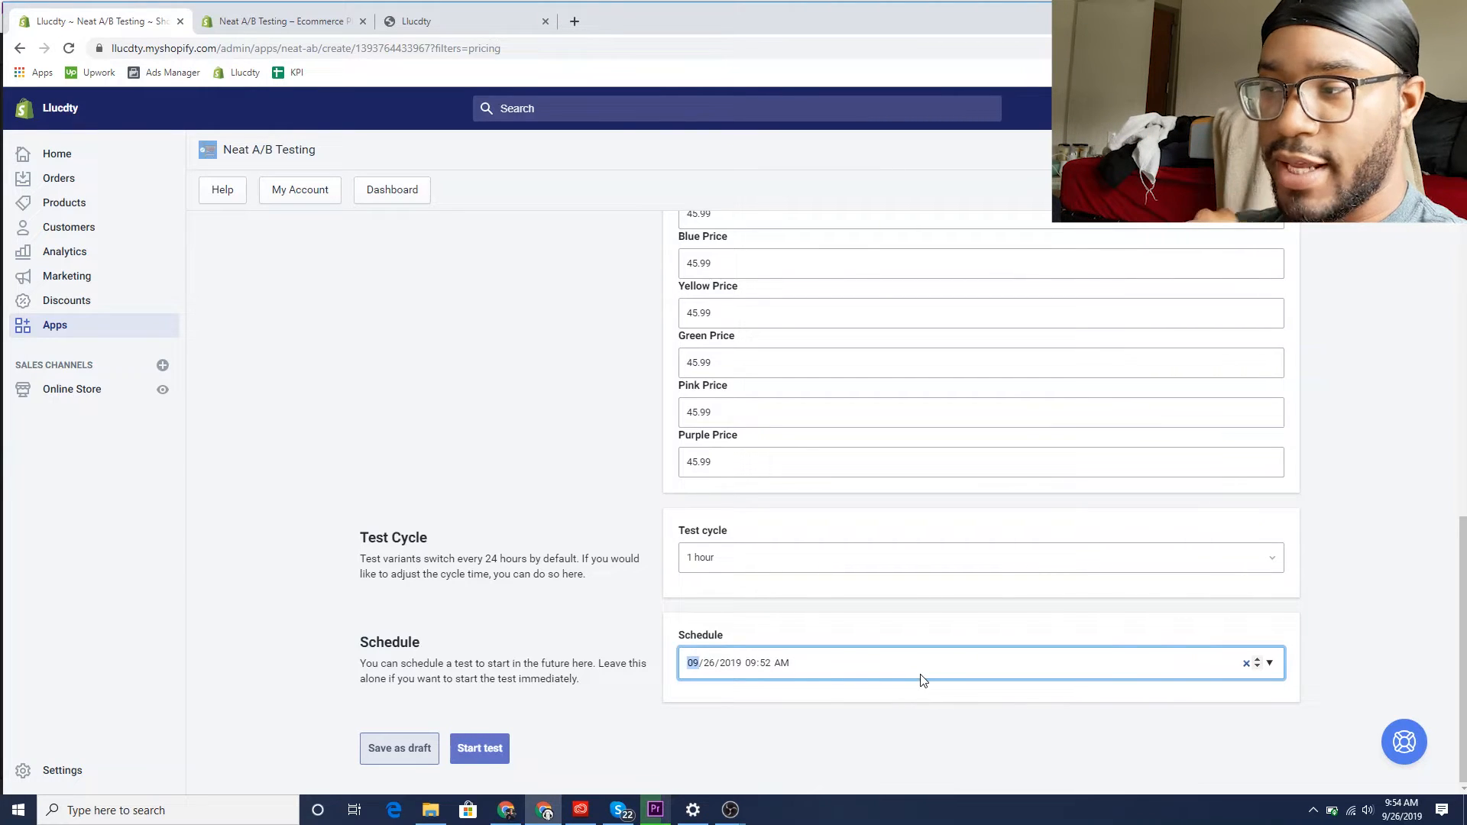
left_click(728, 707)
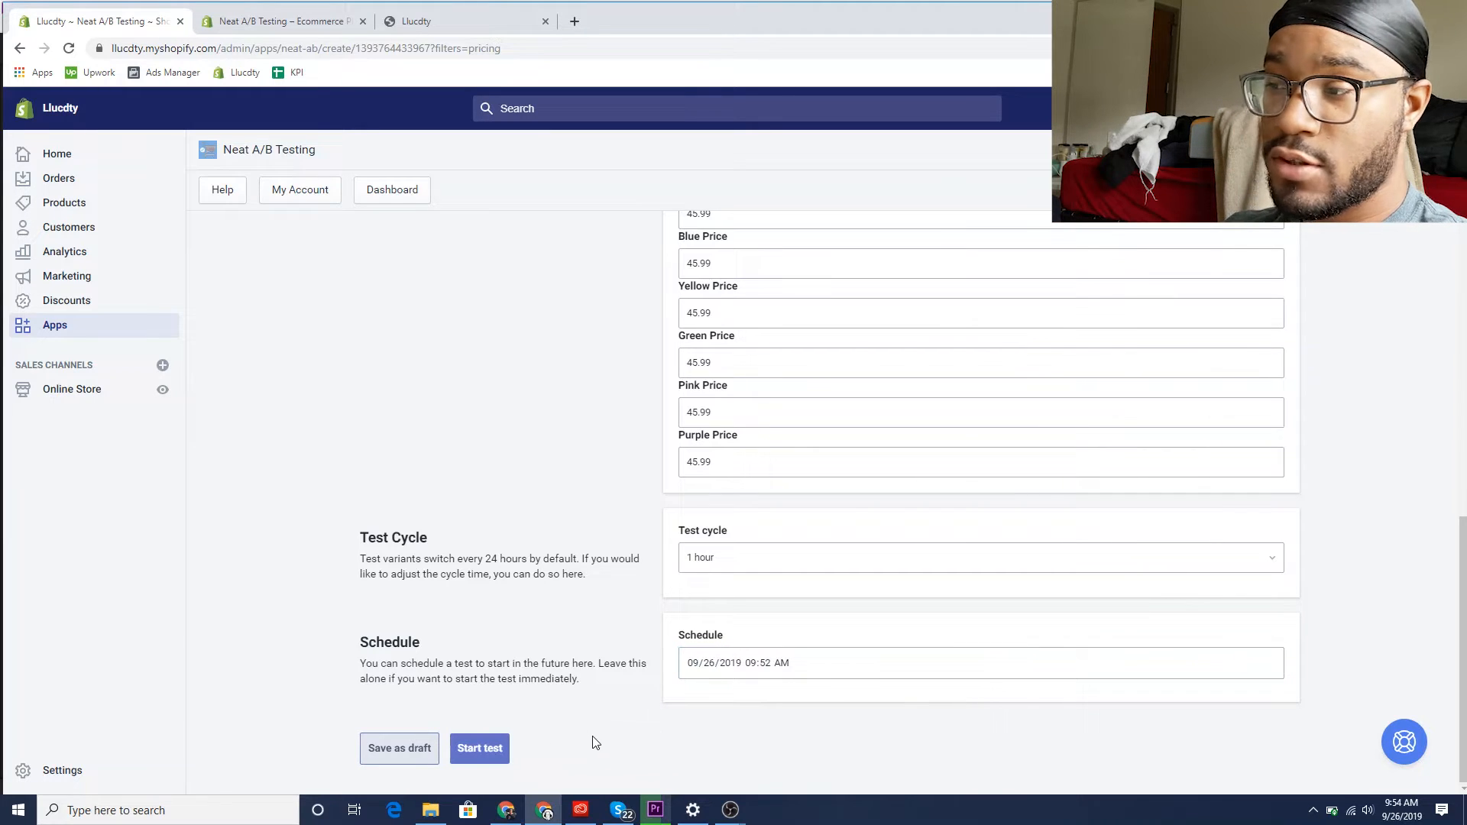
left_click(508, 751)
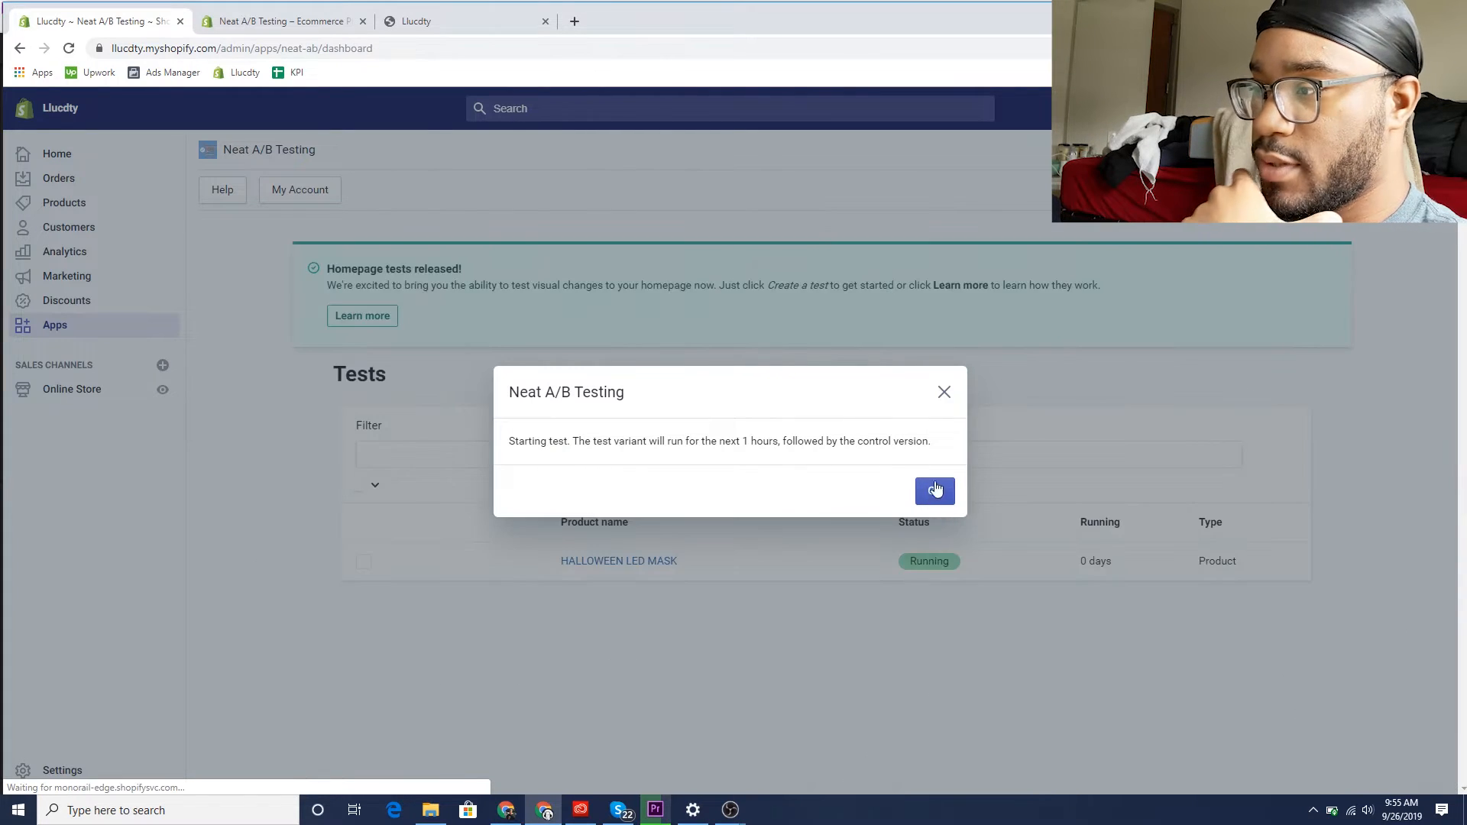
left_click(933, 495)
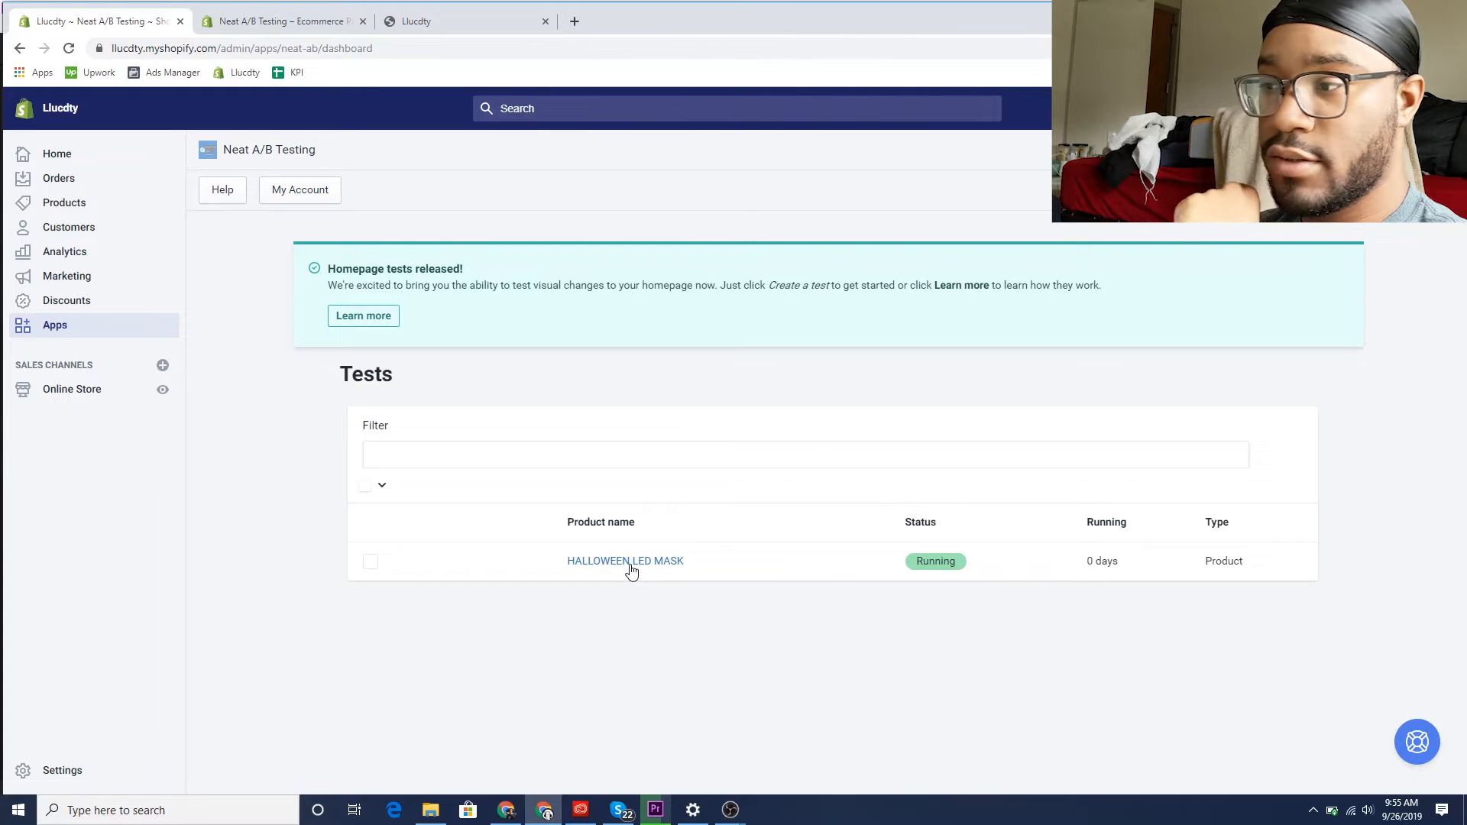
Step: Open the running HALLOWEEN LED MASK test's results and examine the add to carts, sales, revenue and revenue per view columns
left_click(933, 564)
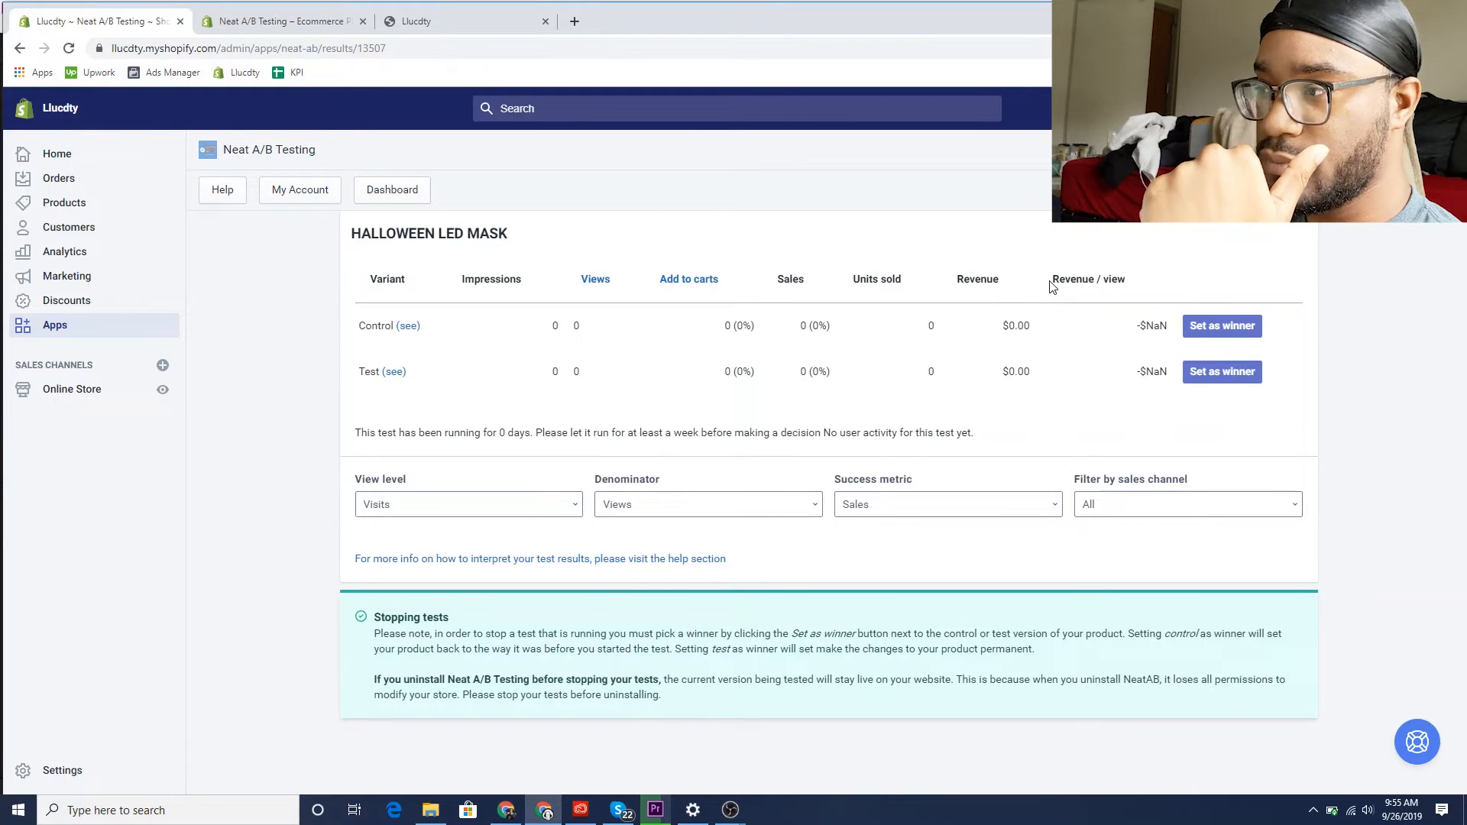
left_click_drag(1103, 267, 1130, 273)
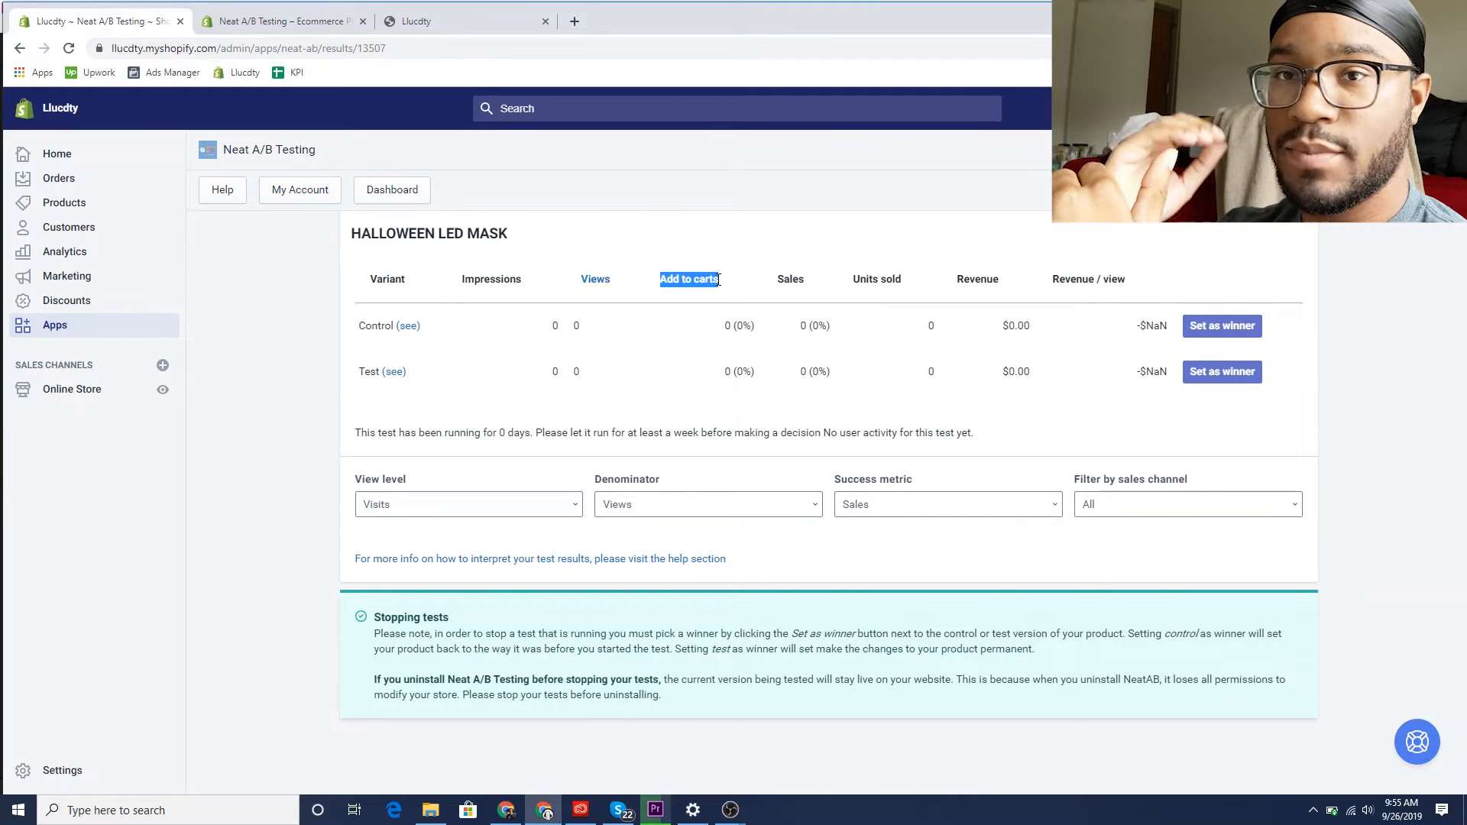
double_click(787, 280)
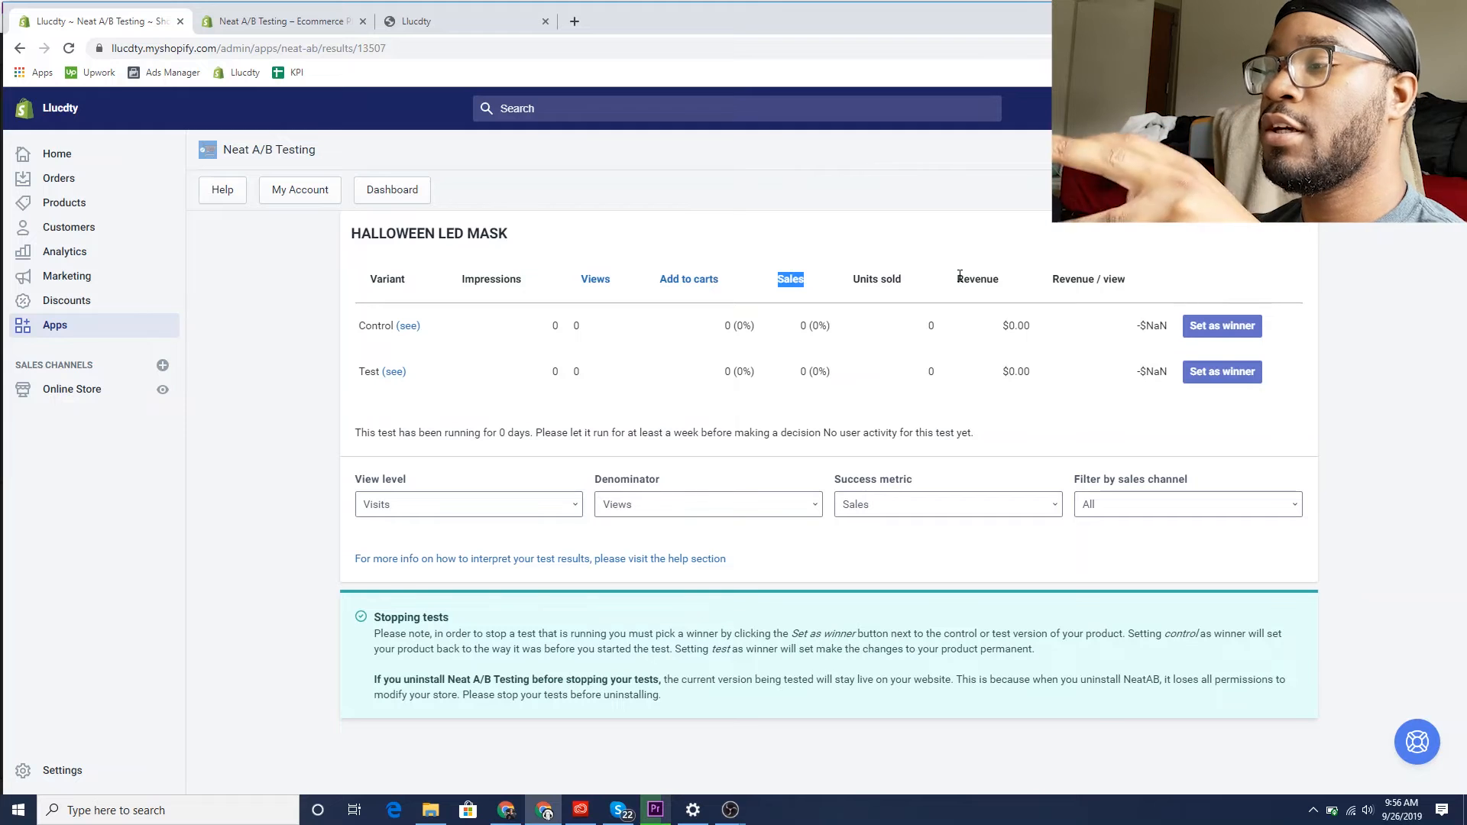
left_click(1057, 280)
left_click_drag(1057, 280, 1136, 283)
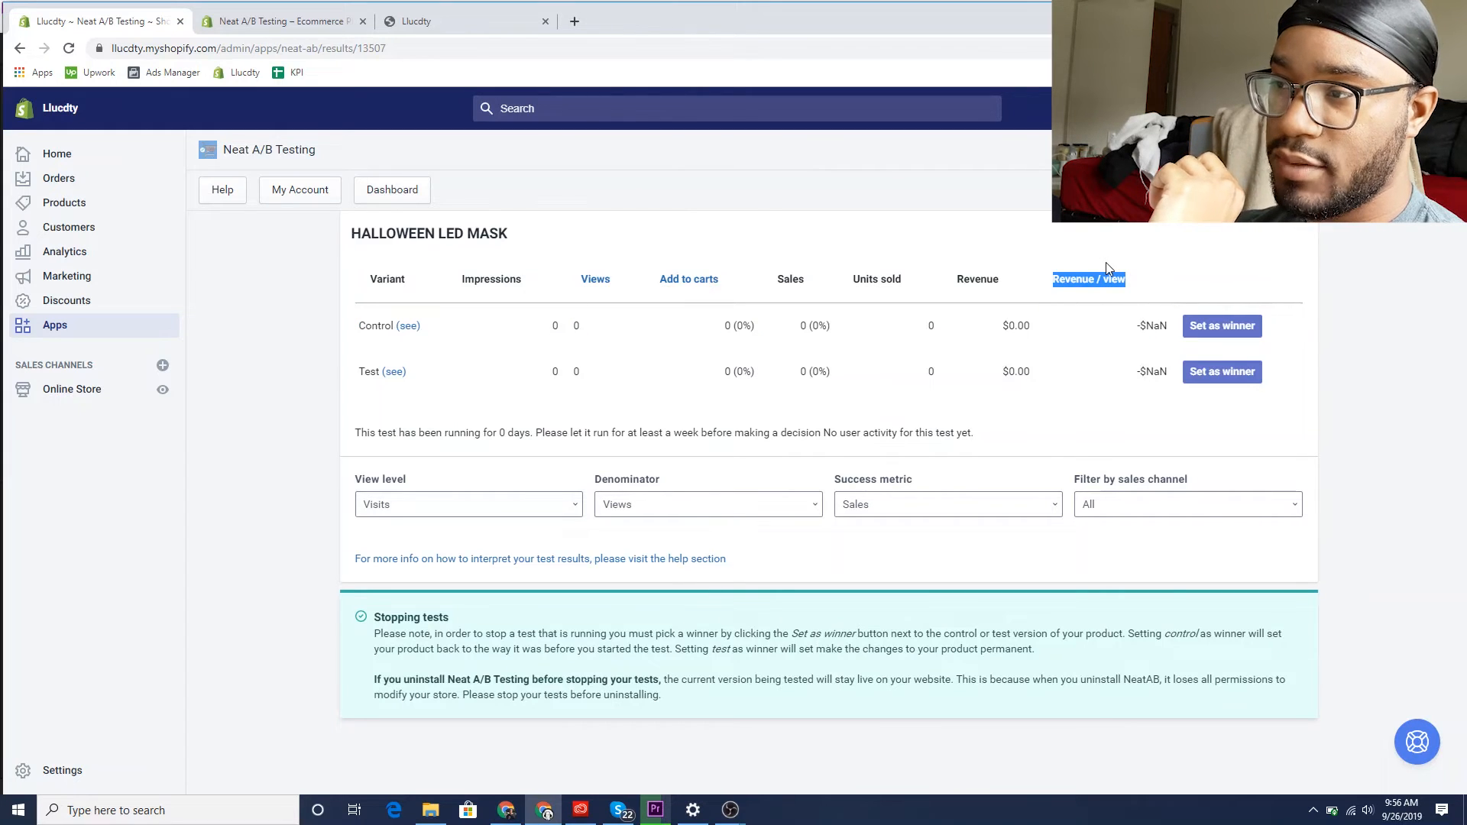
left_click(968, 281)
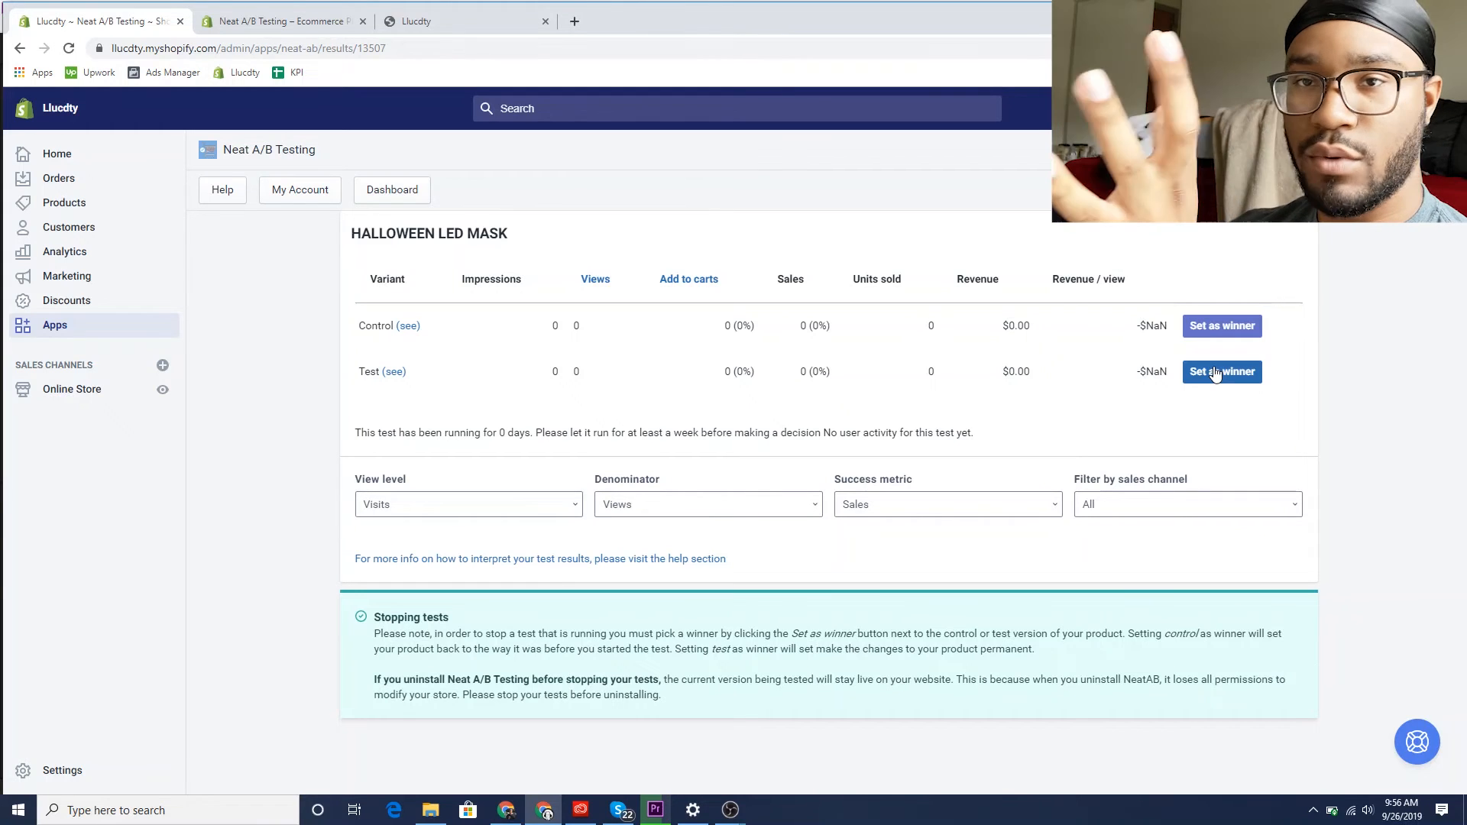
Step: Check the app account's free trial and renewal details, and return to the test dashboard
left_click(309, 196)
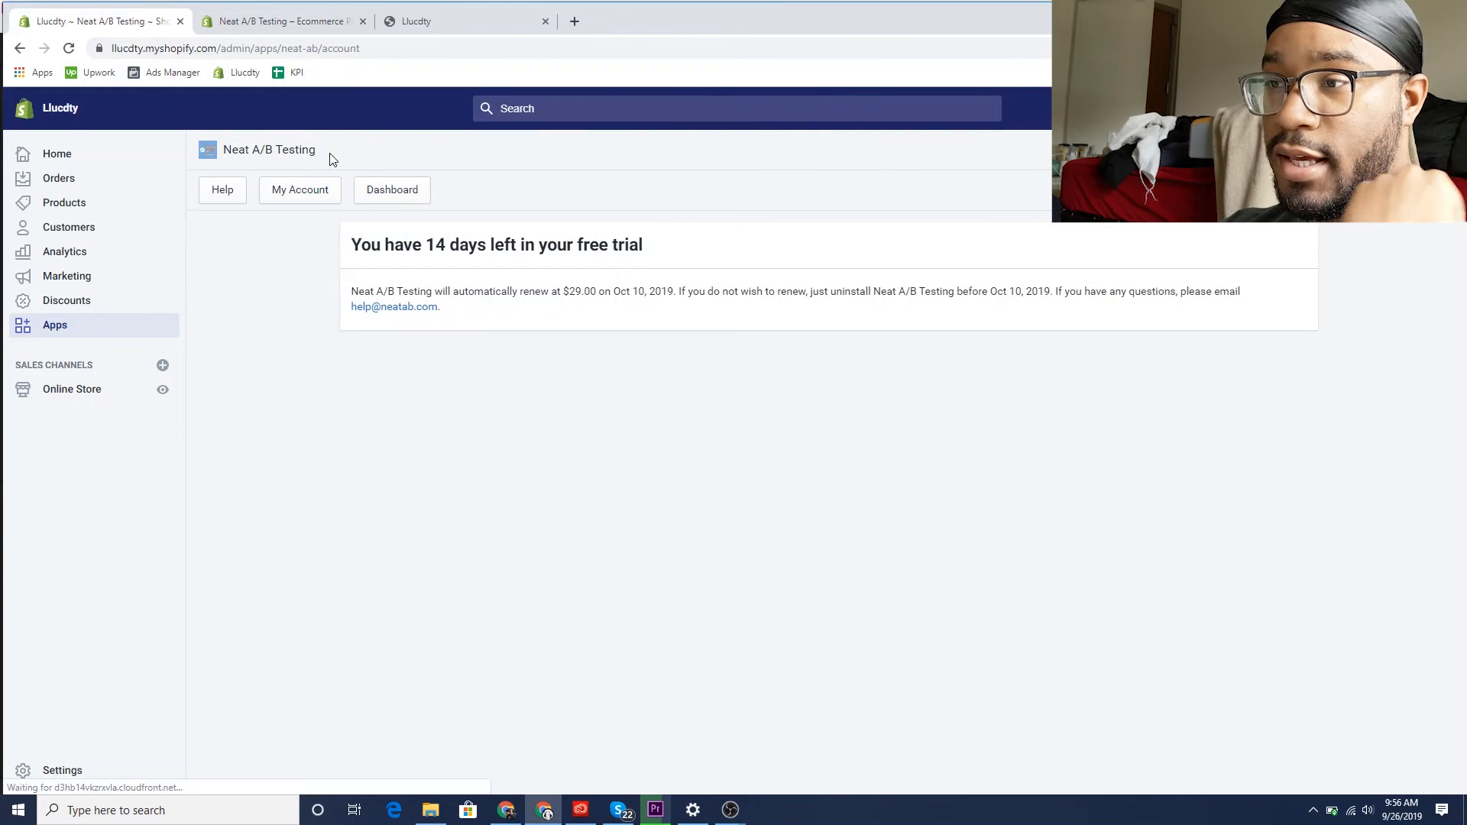
left_click(371, 205)
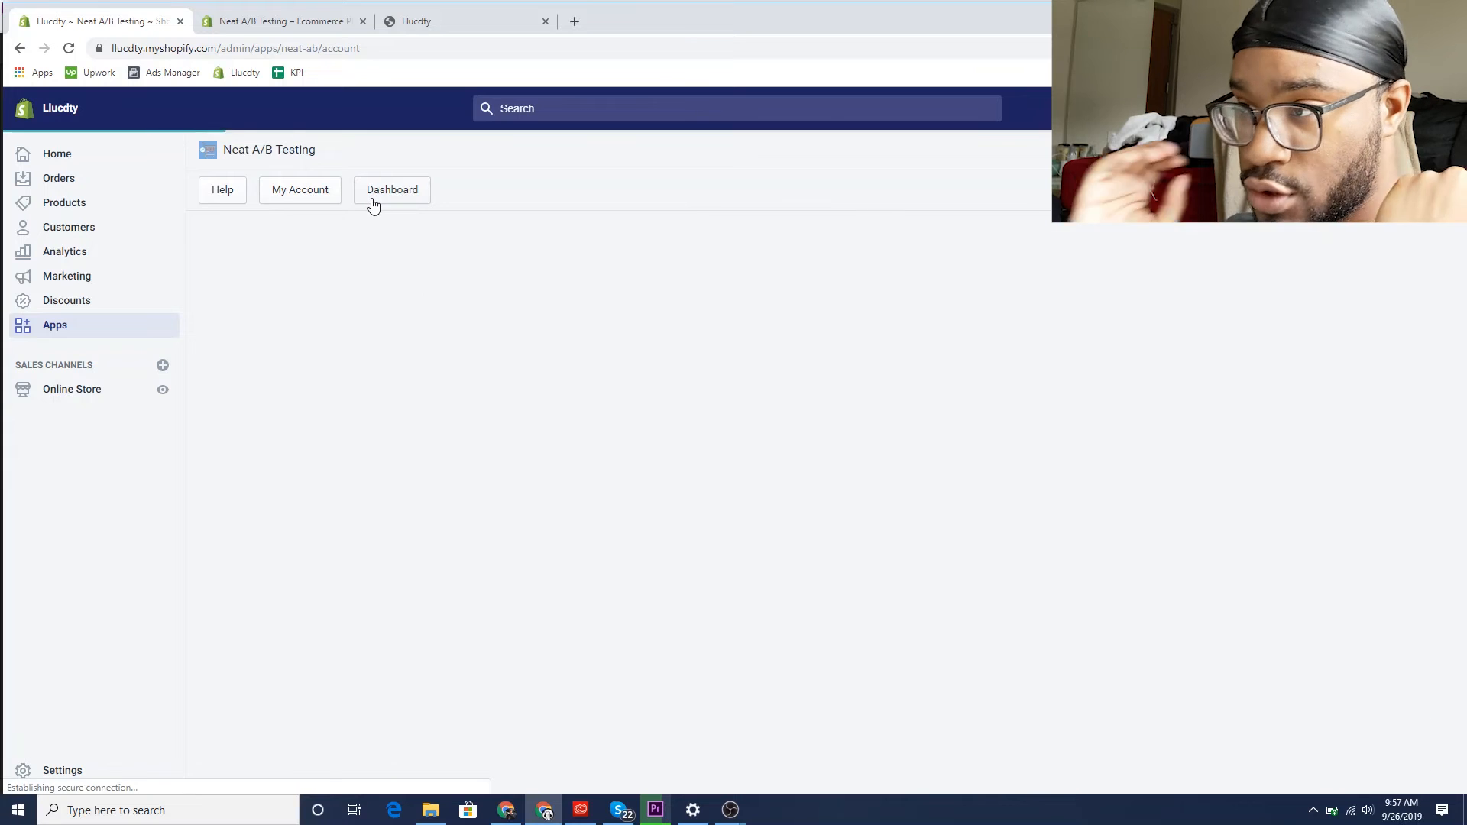